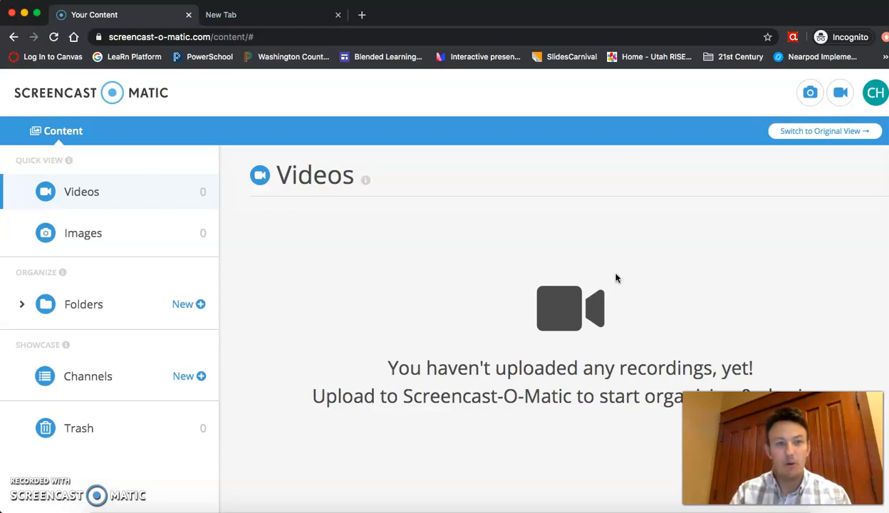
Open nearpod.com in the empty browser tab and log in as a teacher with the Google account
left_click(293, 18)
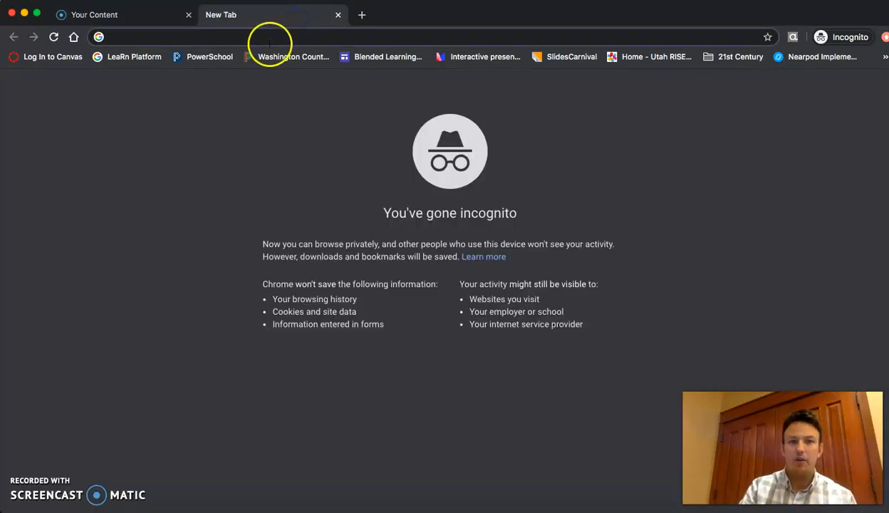
type("nearpod.com")
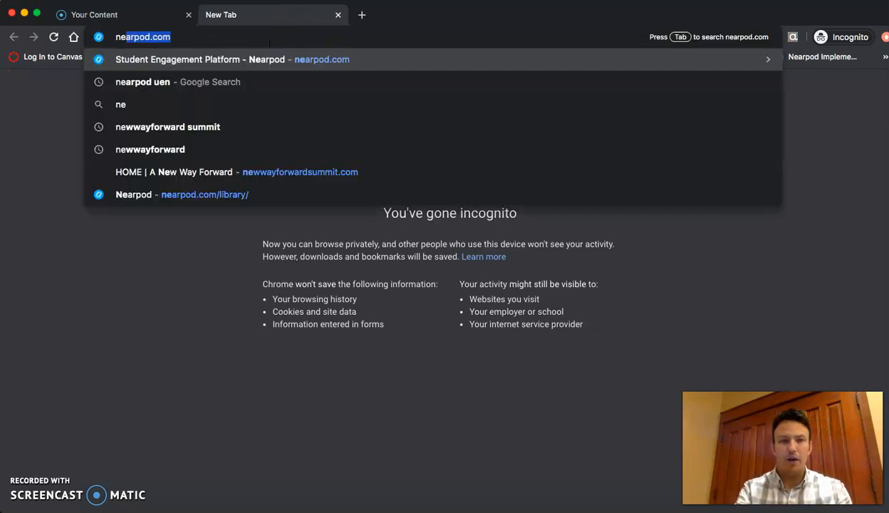
key("Return")
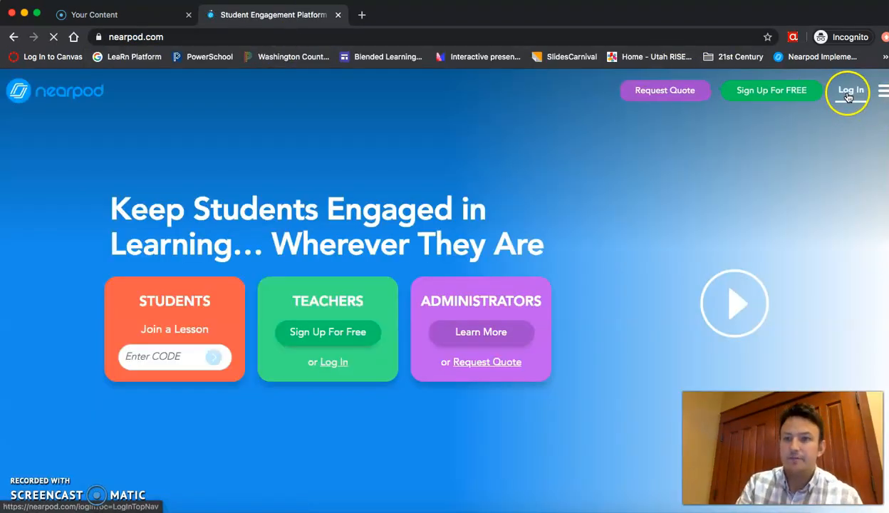
left_click(849, 95)
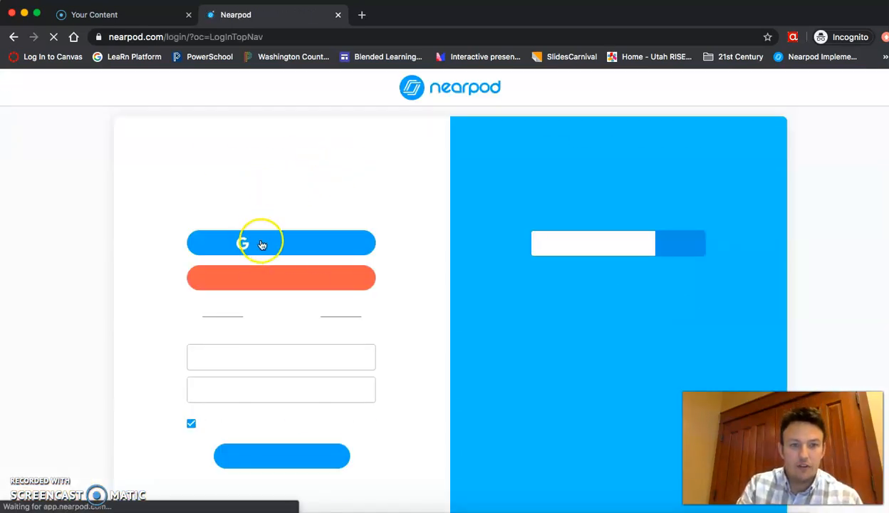
left_click(262, 244)
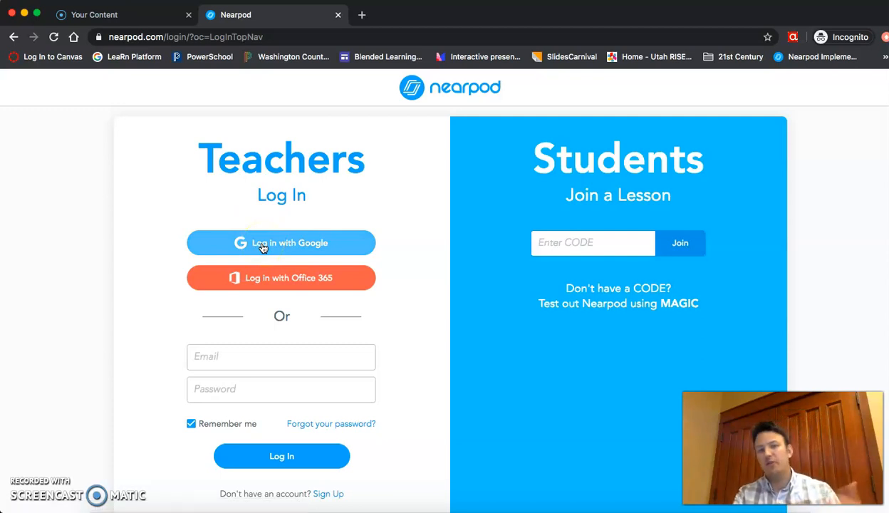
left_click(264, 246)
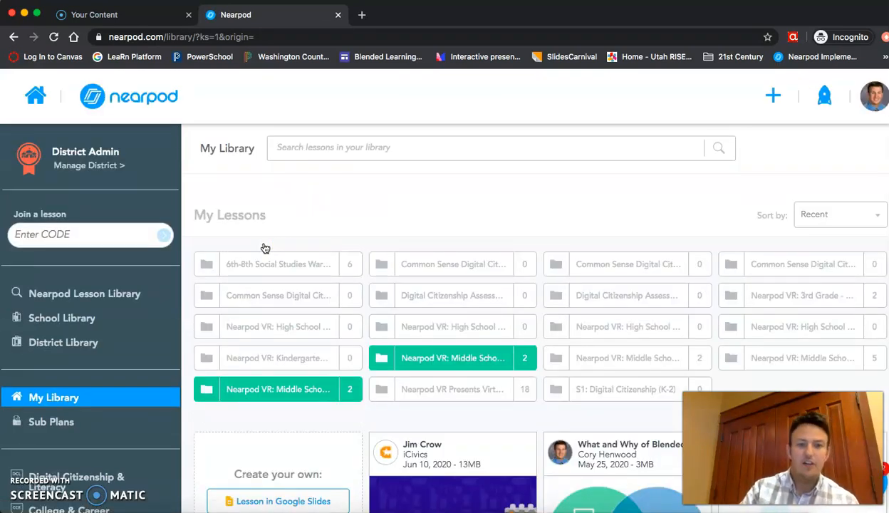
Create a new lesson in Nearpod from My Library and title it "Nearpod is Fun"
scroll(409, 292, "down", 4)
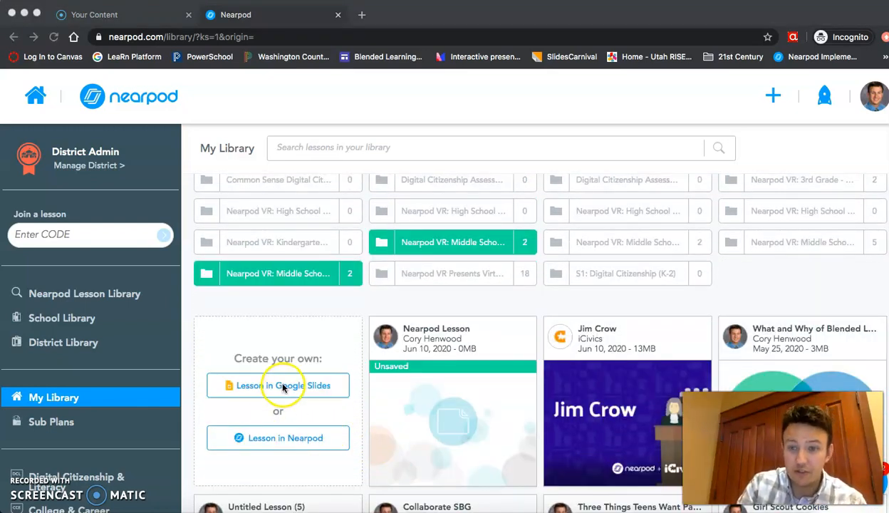
left_click(287, 438)
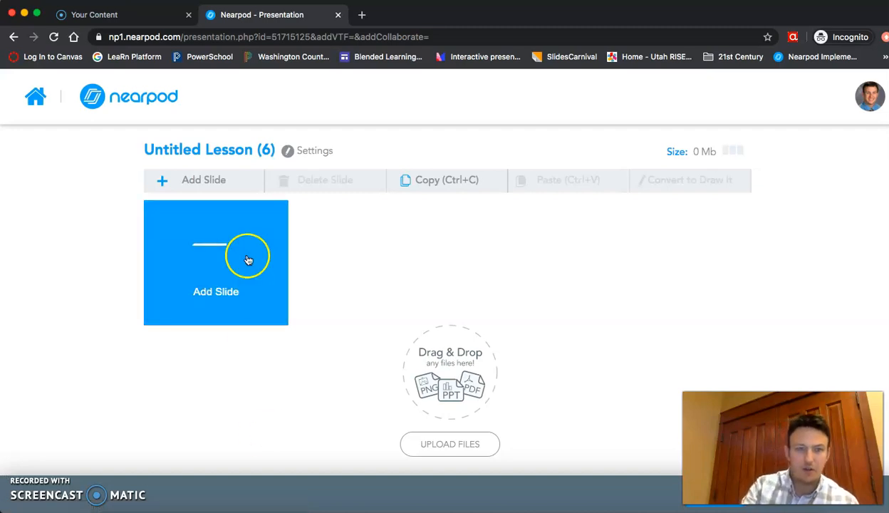
left_click(207, 150)
type("Ne")
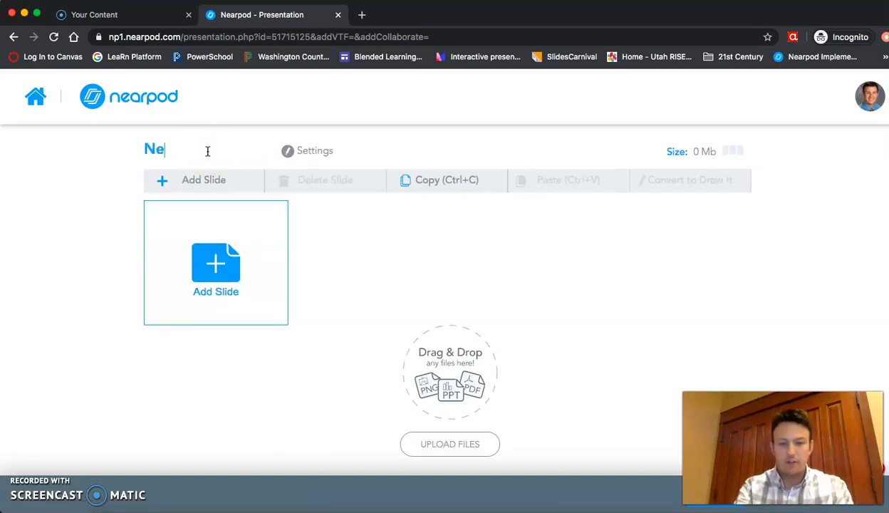
type("arpod is Fun")
left_click(371, 260)
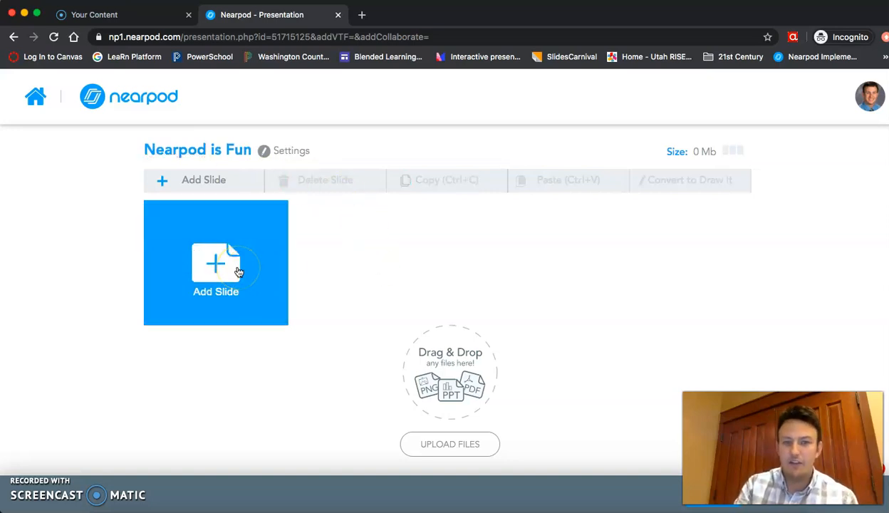
Browse the content types available for a new slide and add a blank Slide to the lesson
left_click(239, 272)
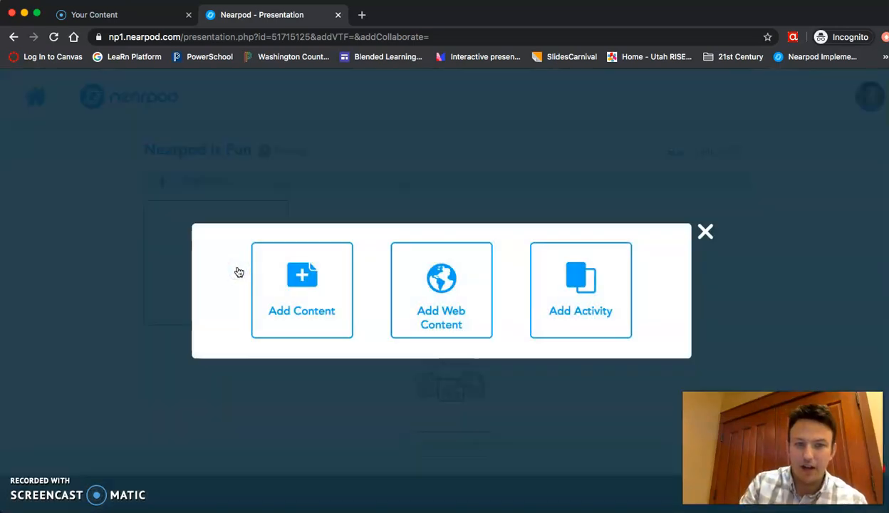
left_click(252, 282)
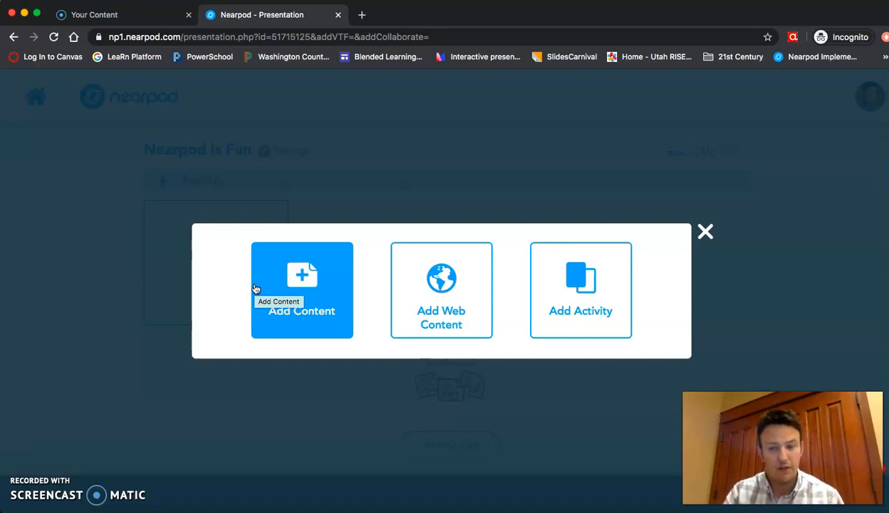
left_click(601, 303)
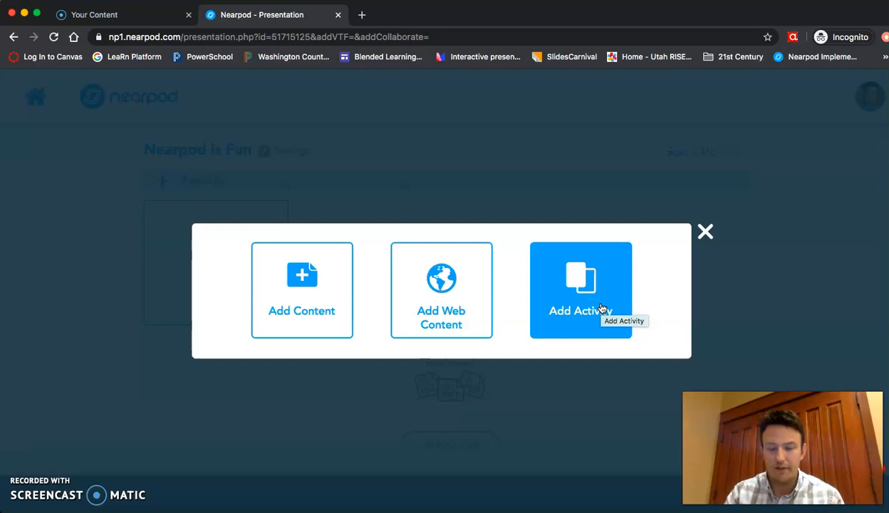
left_click(601, 304)
left_click(296, 308)
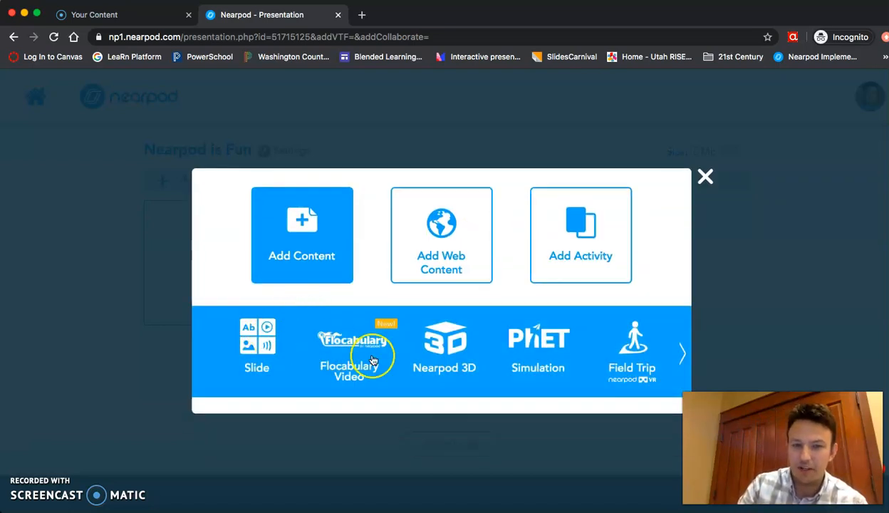
left_click(683, 355)
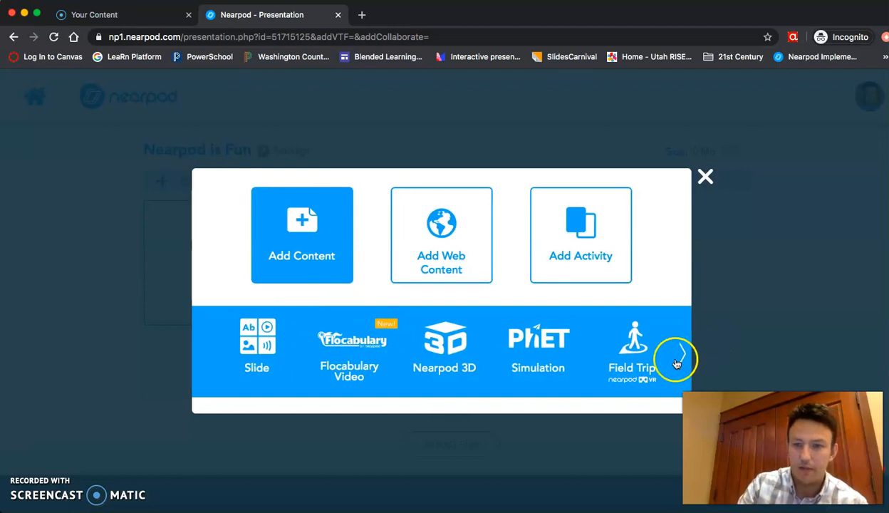
left_click(682, 355)
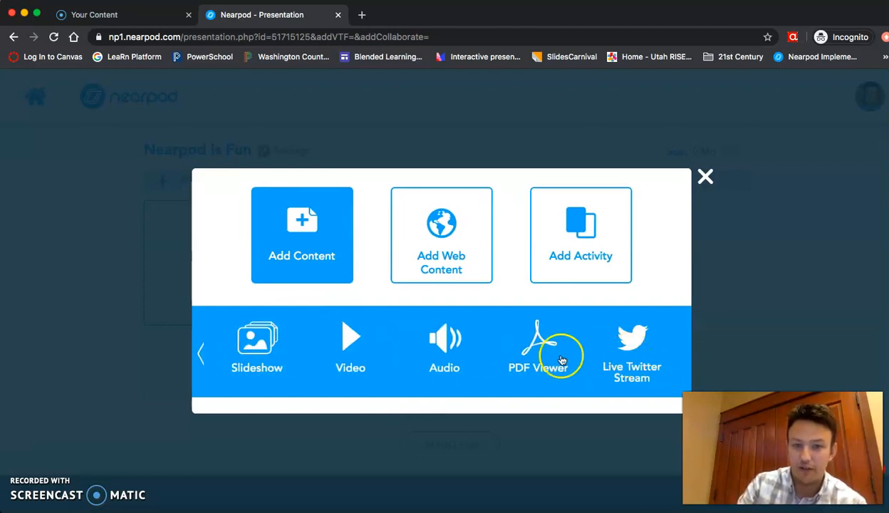
left_click(199, 354)
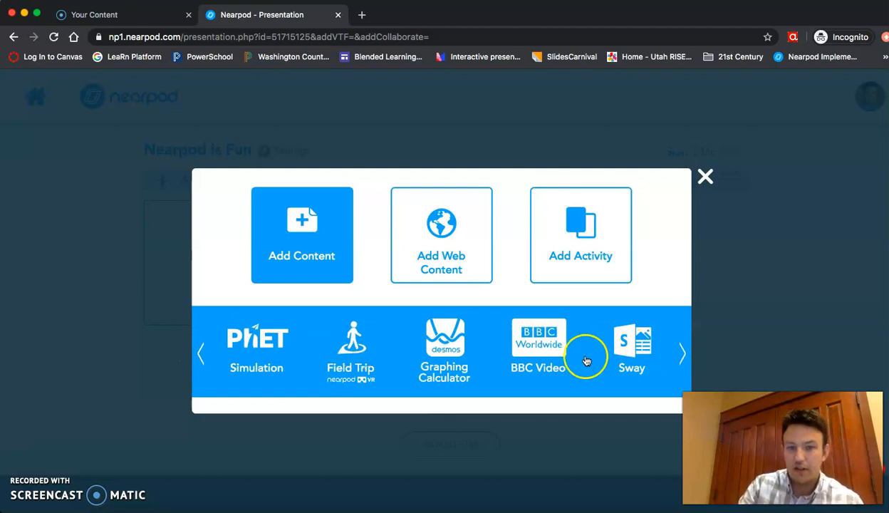
left_click(200, 352)
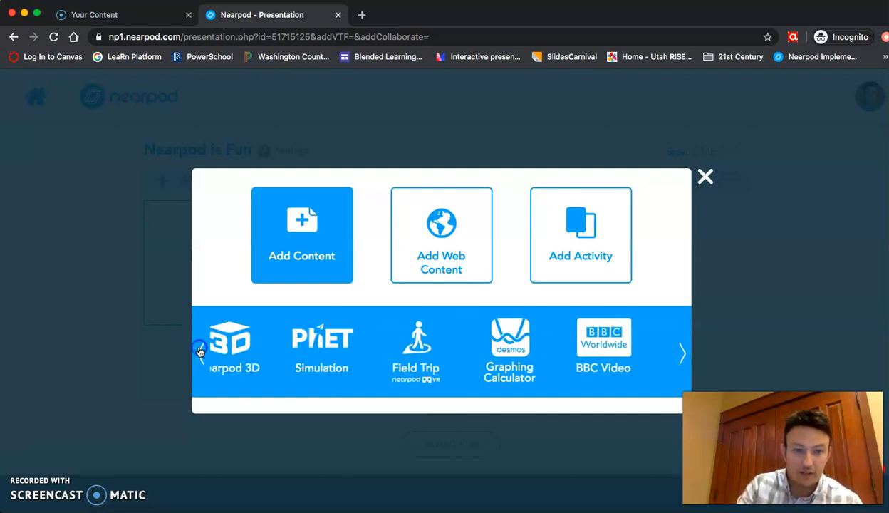
left_click(249, 334)
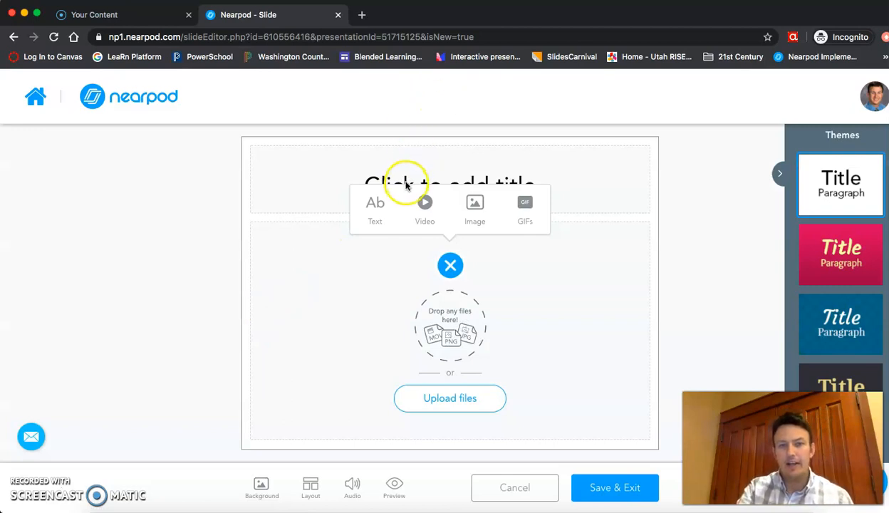
Title the slide "Welcome" and apply the dark theme with gold title text
left_click(423, 168)
type("Welcome")
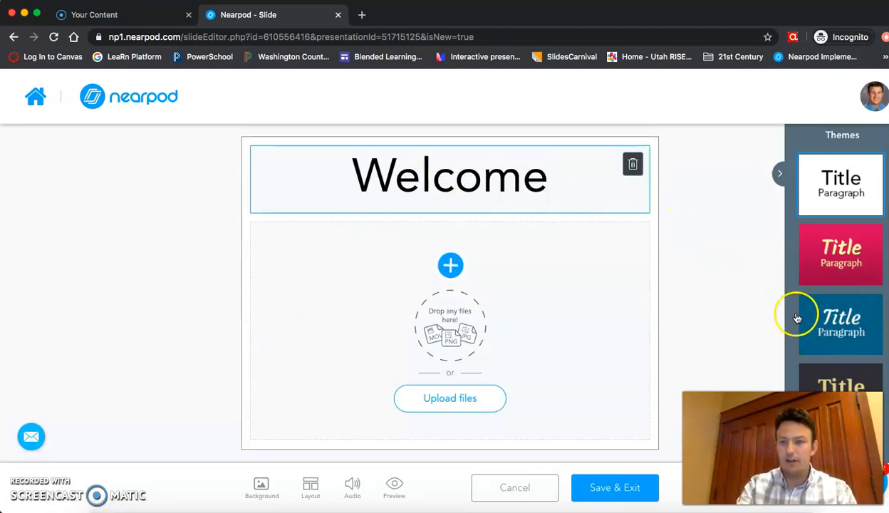
left_click(829, 367)
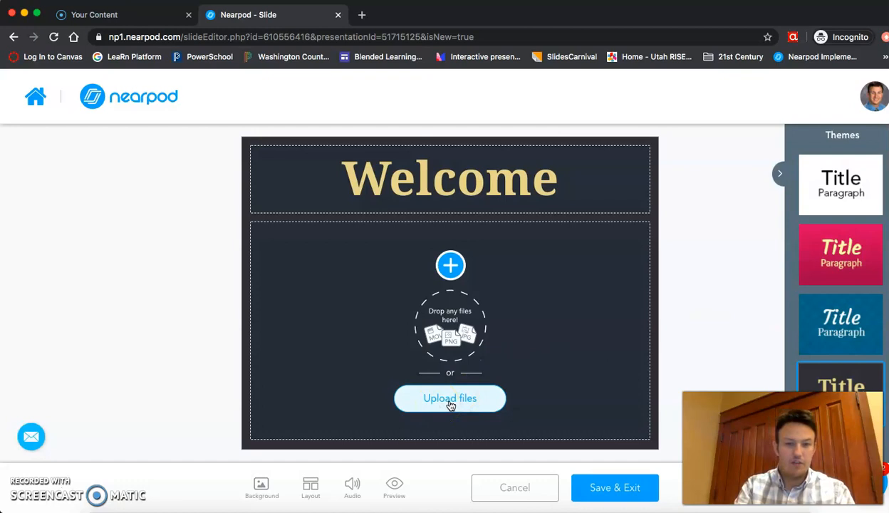
Find nearpod-icon.png by searching the computer for "nearpod" and upload it to the slide's content area
left_click(451, 403)
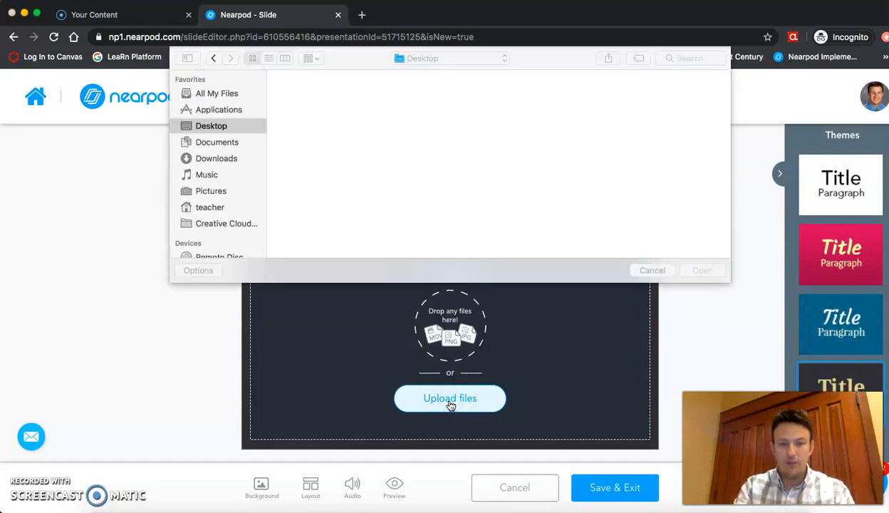
left_click(682, 58)
type("nearpod")
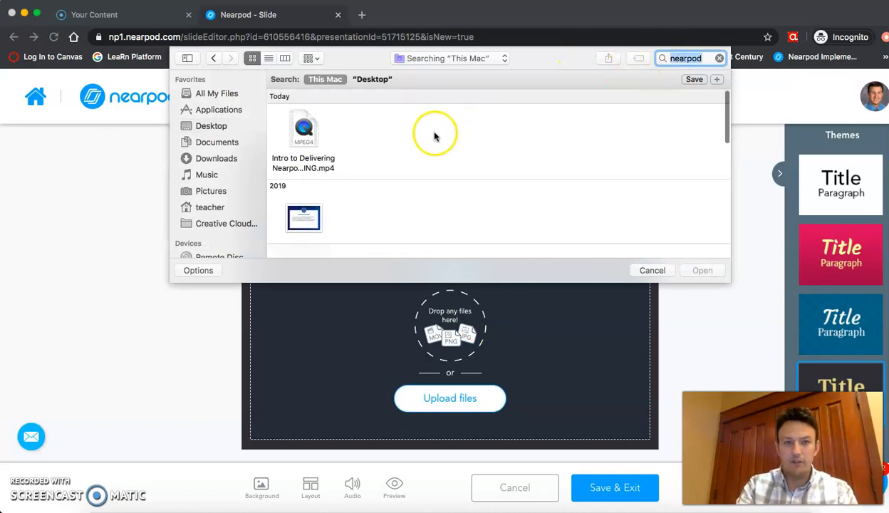
scroll(397, 210, "down", 8)
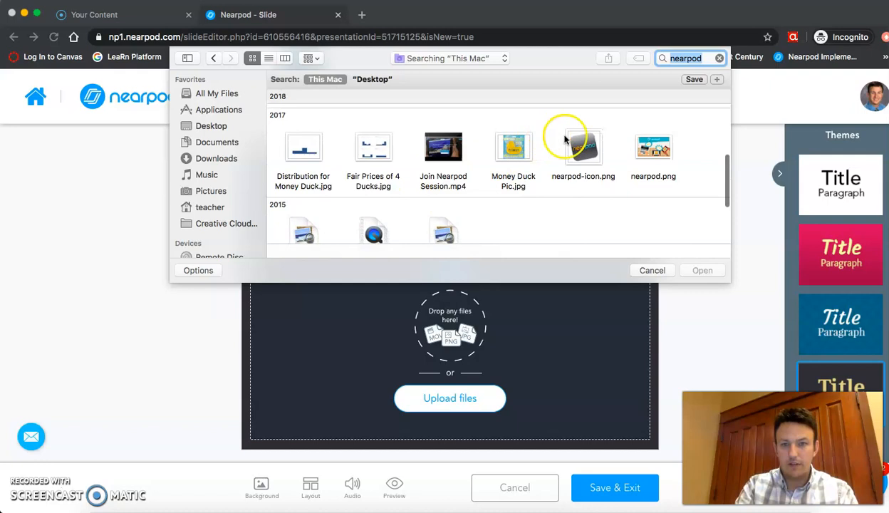
left_click(587, 146)
left_click(702, 270)
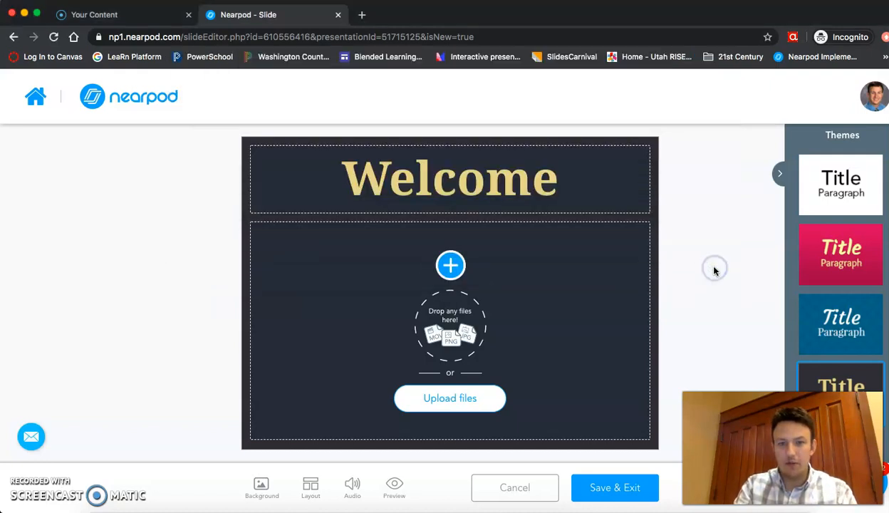
left_click(726, 272)
left_click(709, 286)
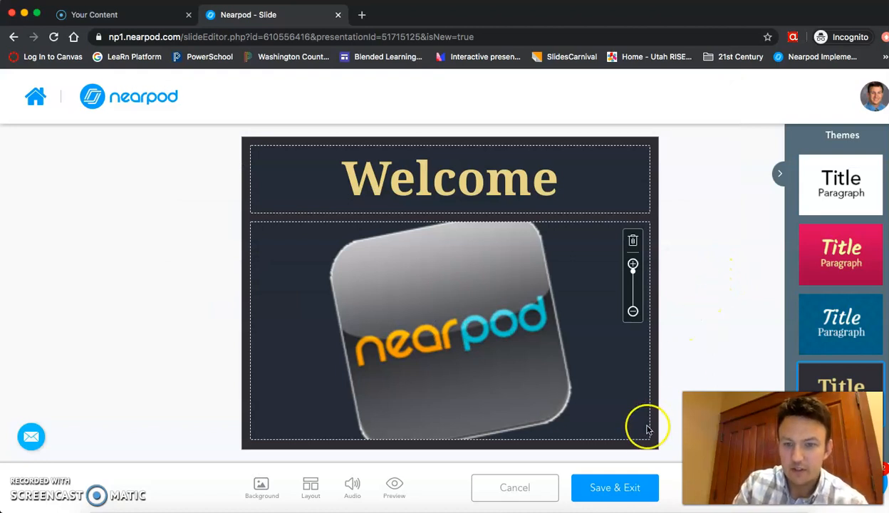
Save and exit the Welcome slide, accepting the theme change for the whole lesson
left_click(595, 488)
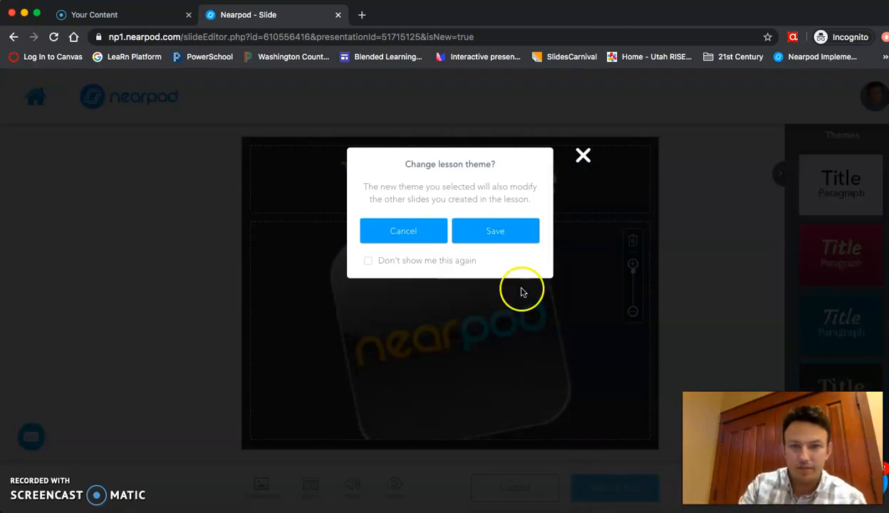
left_click(488, 230)
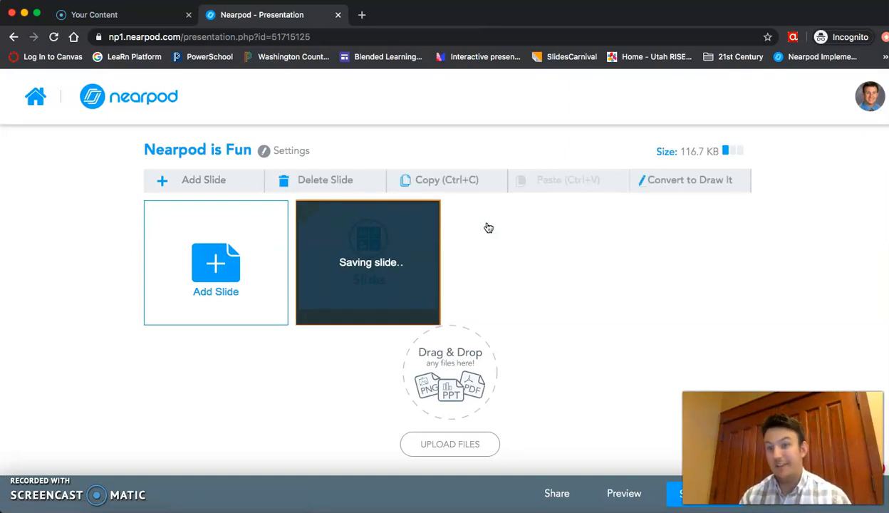
left_click(319, 322)
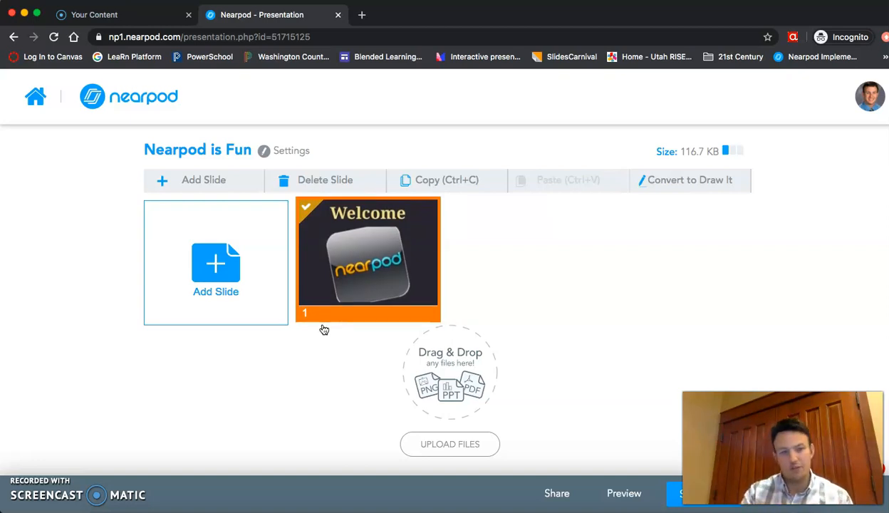
Add an Open Ended Question activity asking "How are you feeling today?" and enable student audio recordings
left_click(233, 275)
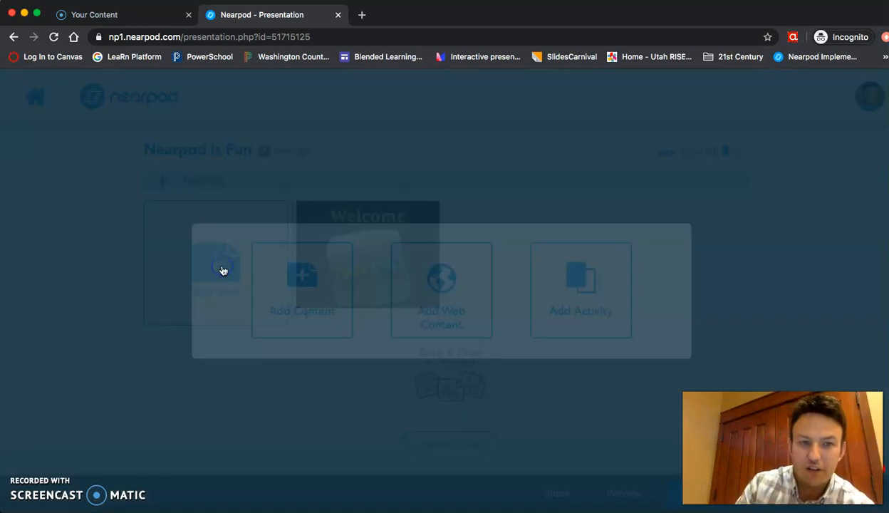
left_click(566, 326)
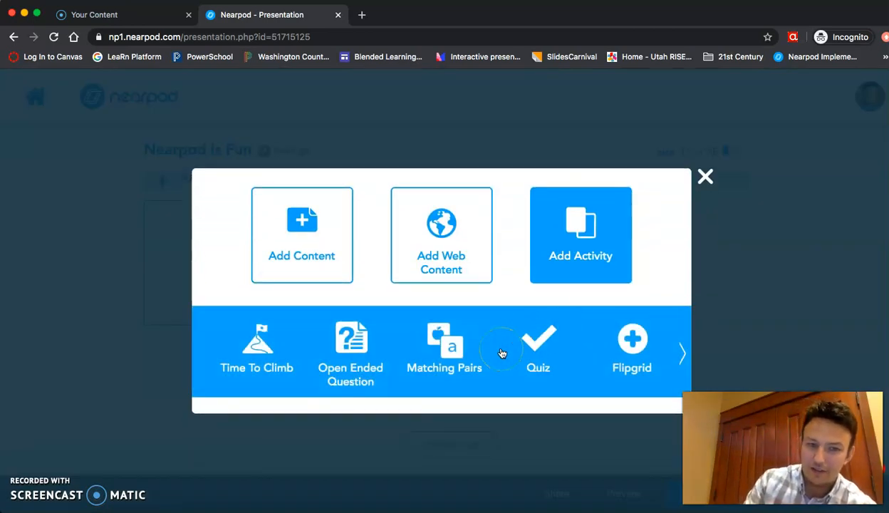
left_click(351, 344)
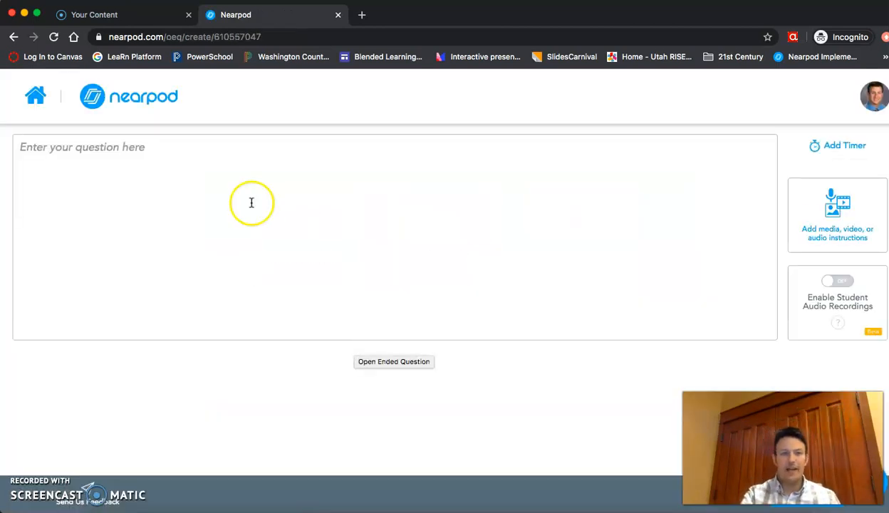
left_click(234, 159)
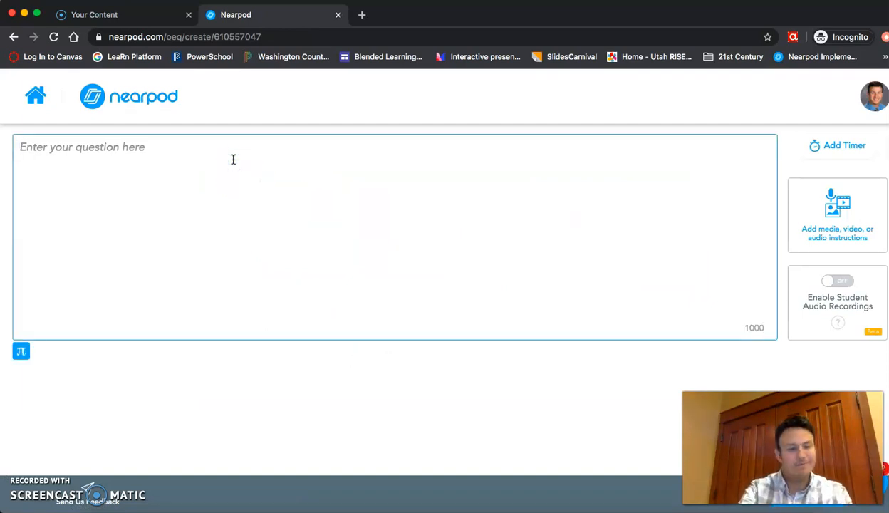
type("How are you feeling today?")
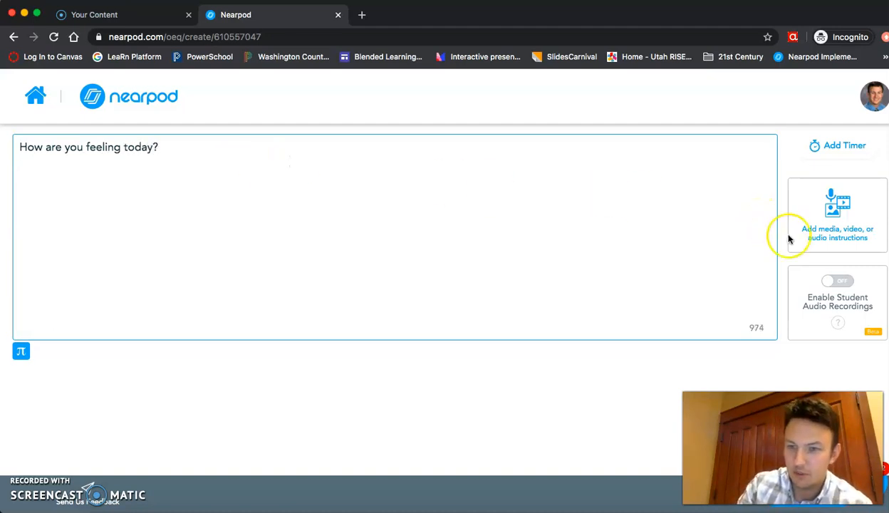
left_click(831, 282)
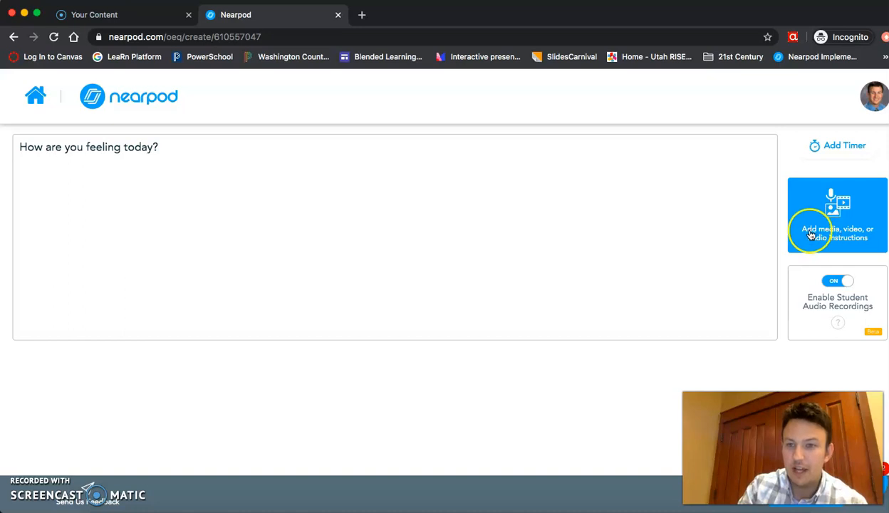
Attach the YouTube video "Pharrell Williams - Happy (Official Music Video)" to the question, found by searching for "happy williams"
left_click(831, 238)
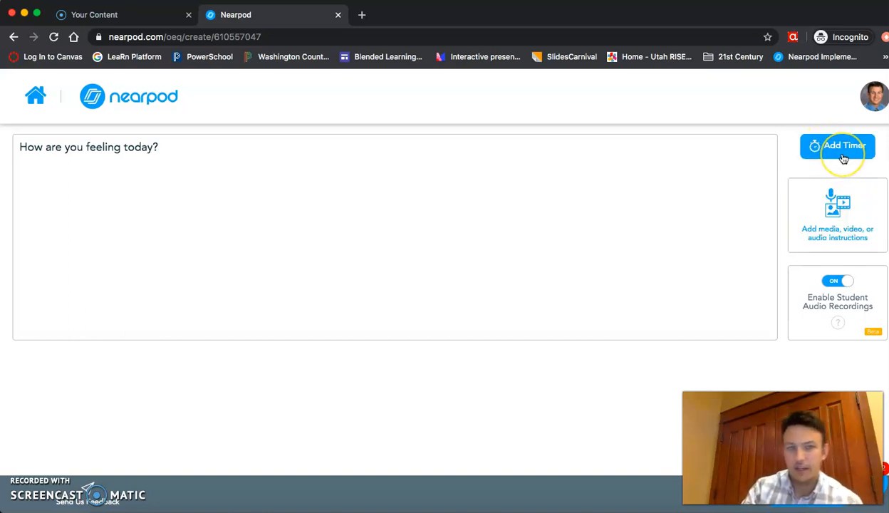
left_click(844, 198)
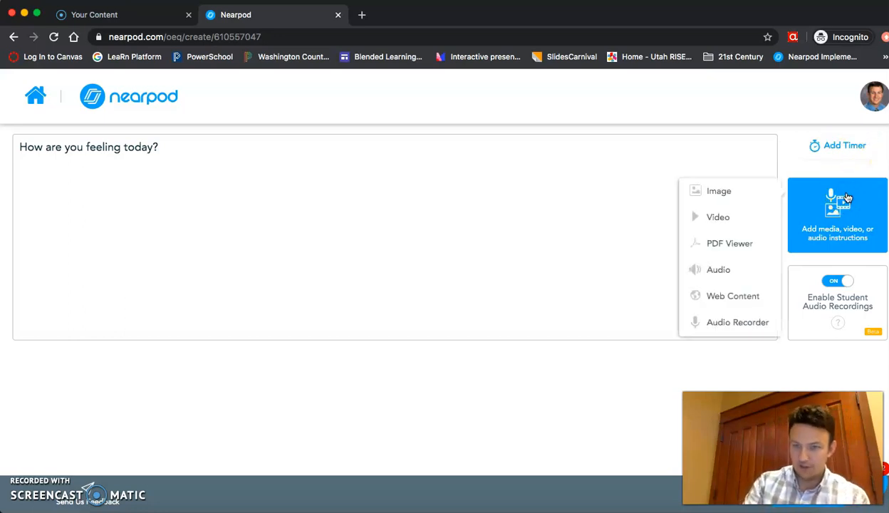
left_click(753, 195)
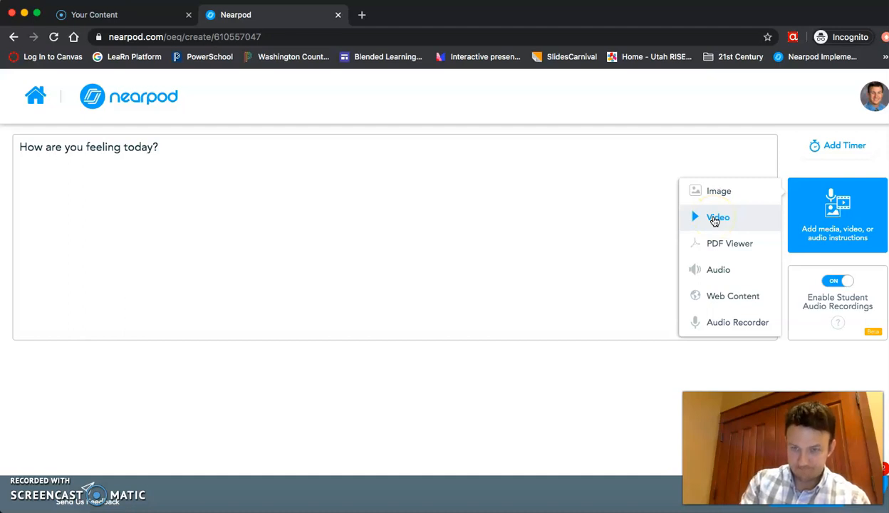
left_click(714, 220)
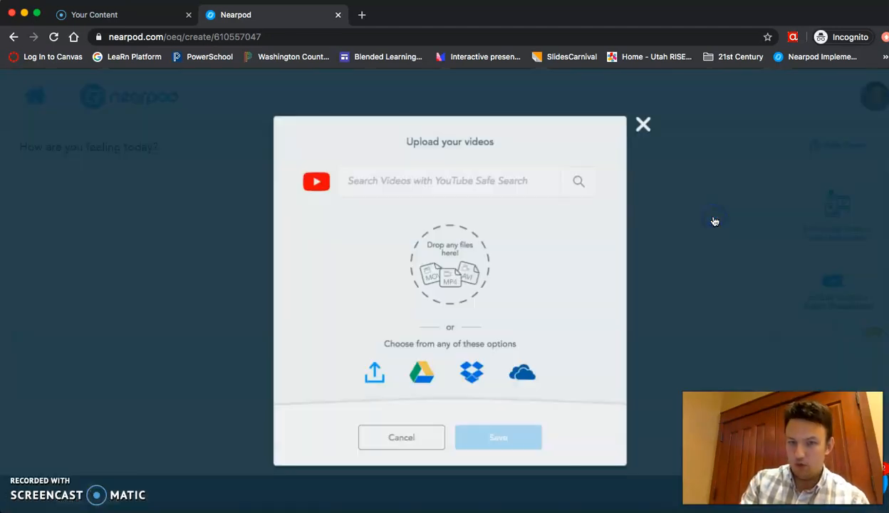
left_click(453, 180)
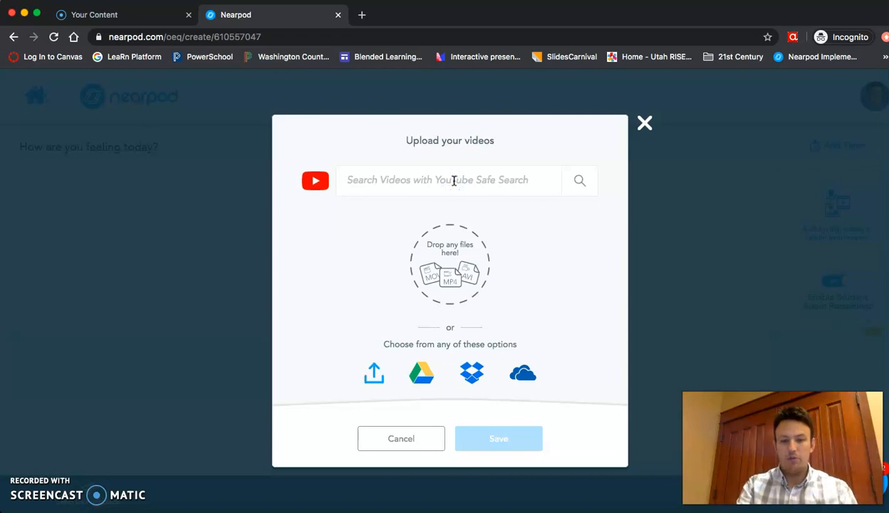
type("happy will")
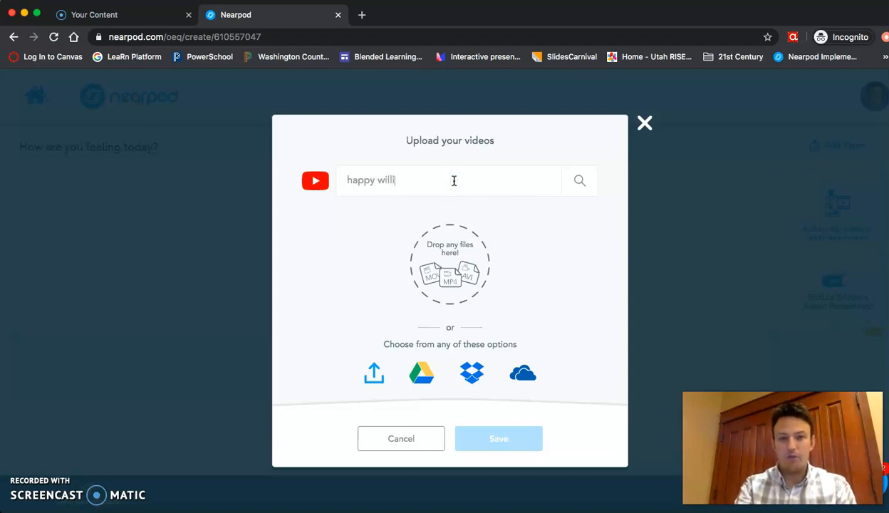
type("iams")
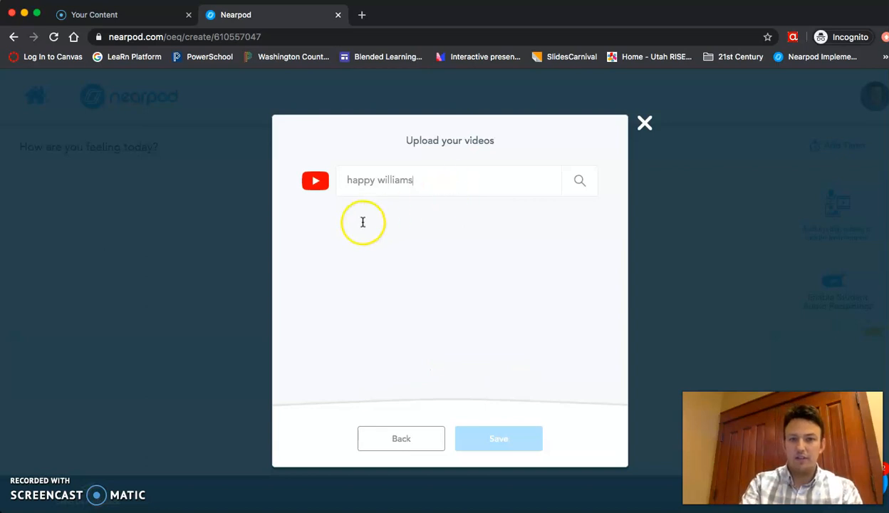
left_click(426, 228)
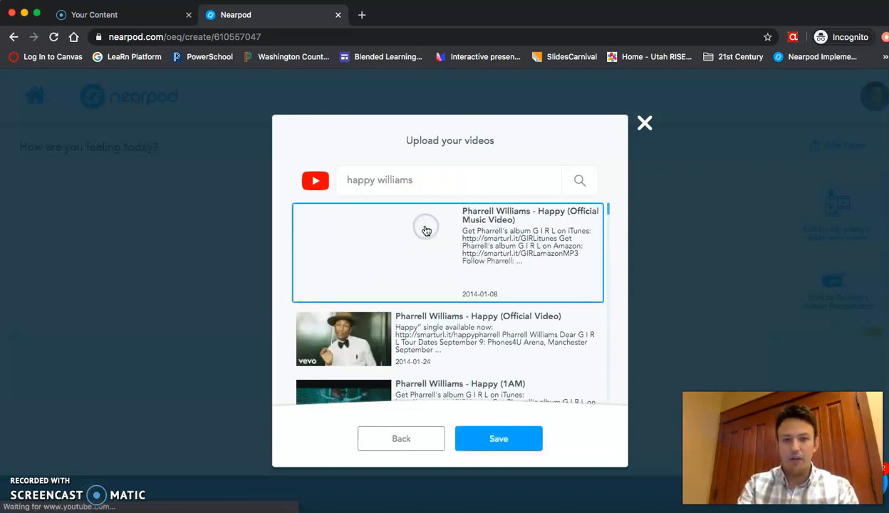
left_click(481, 441)
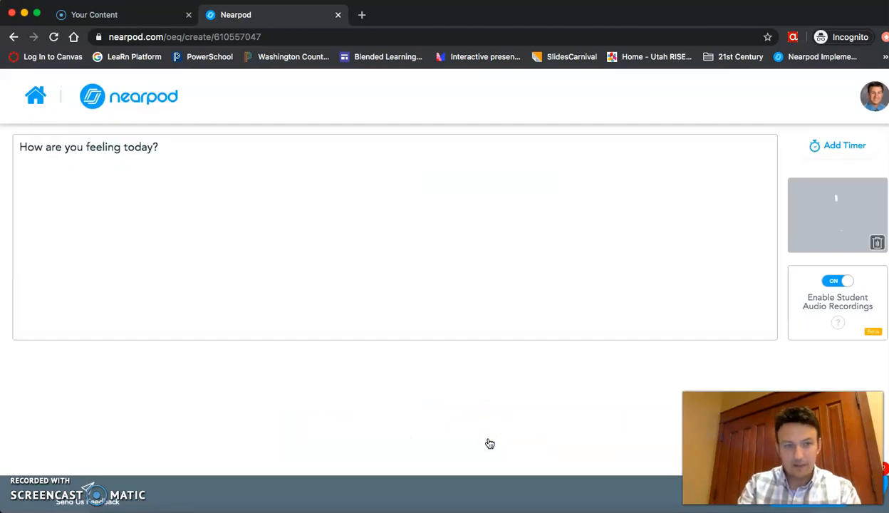
Add a 02:00 activity timer to the open-ended question and save the activity
left_click(842, 151)
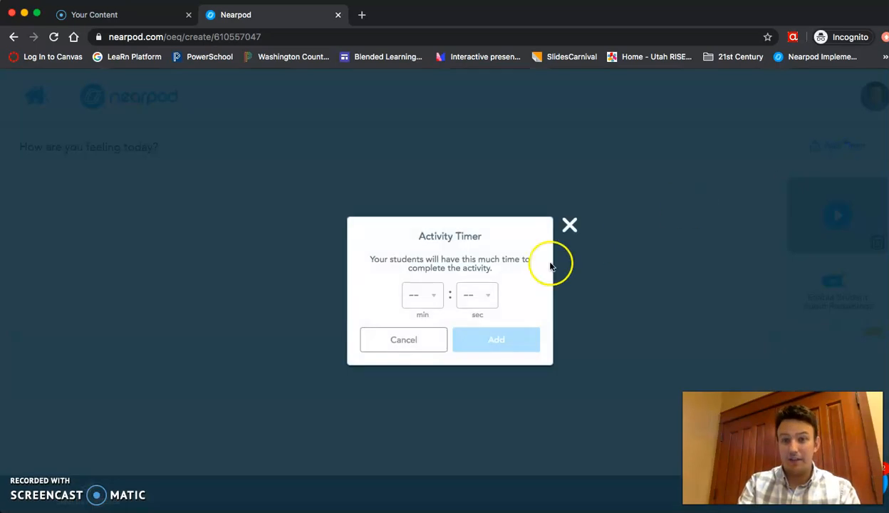
left_click(428, 299)
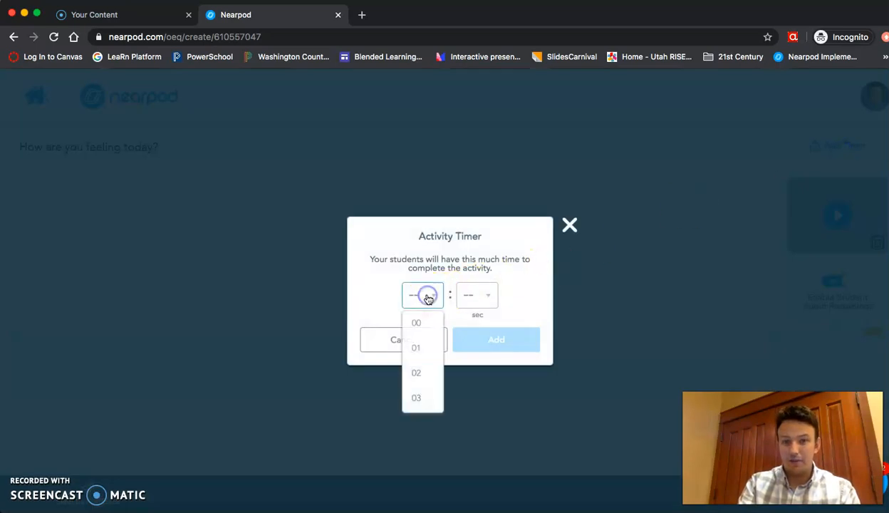
left_click(425, 374)
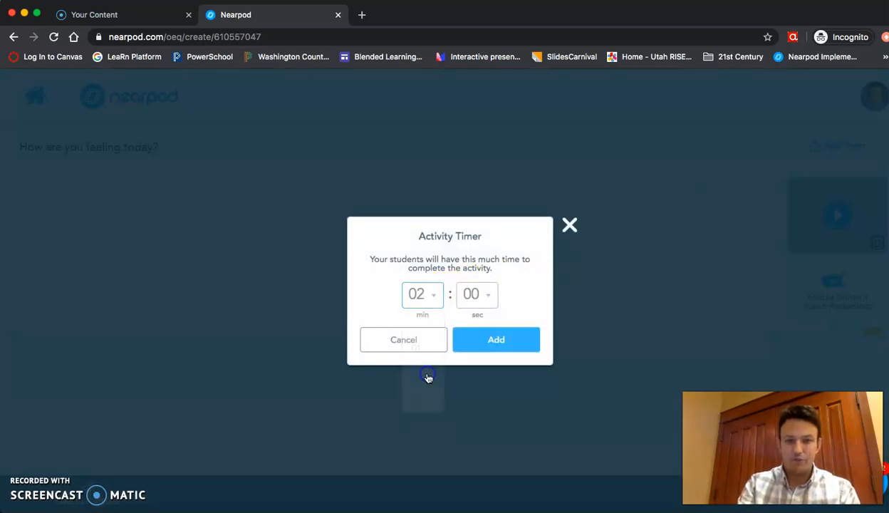
left_click(500, 340)
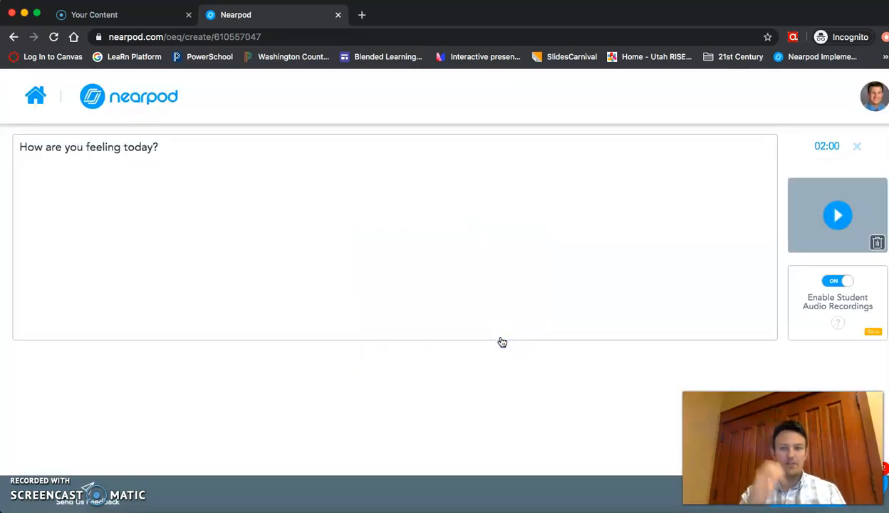
left_click(839, 207)
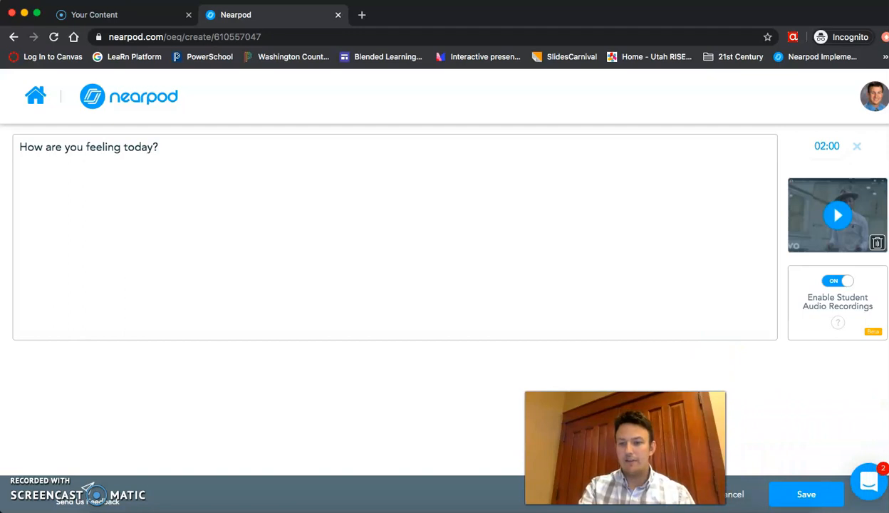
left_click(805, 501)
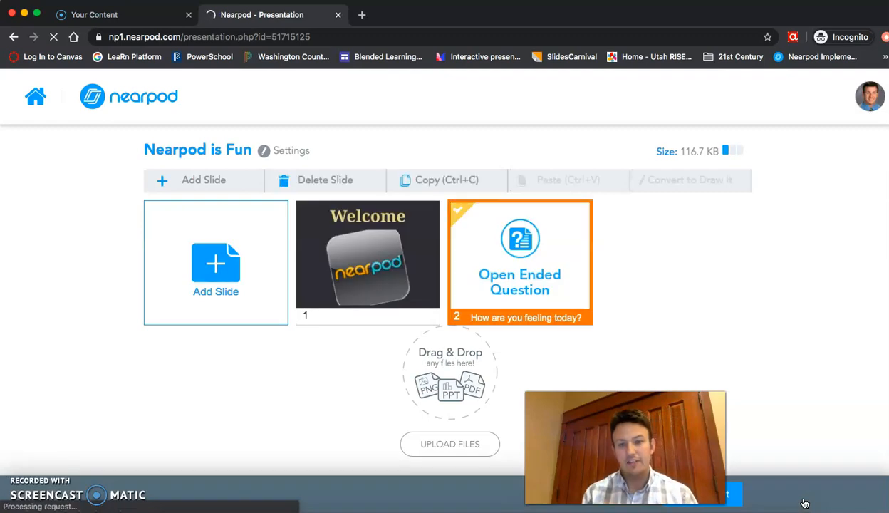
Add a Draw It activity as a new slide in the lesson
left_click(201, 276)
left_click(560, 311)
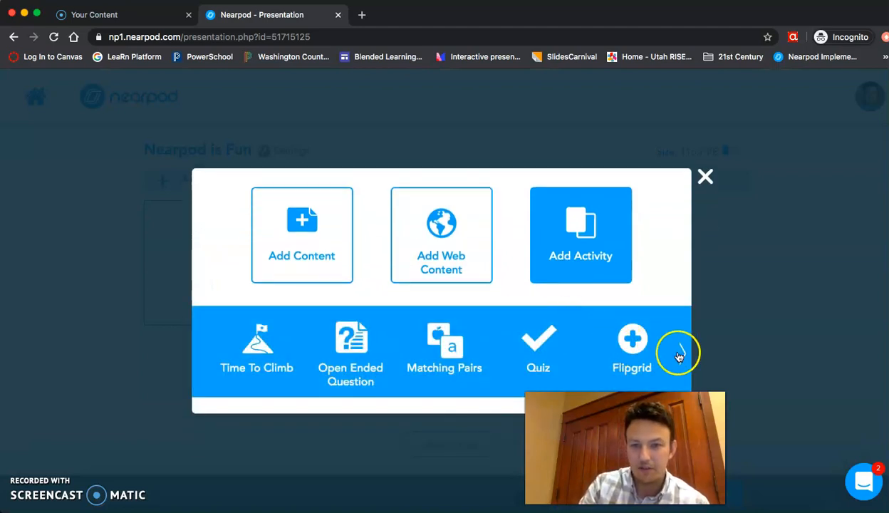
left_click(680, 354)
left_click(256, 347)
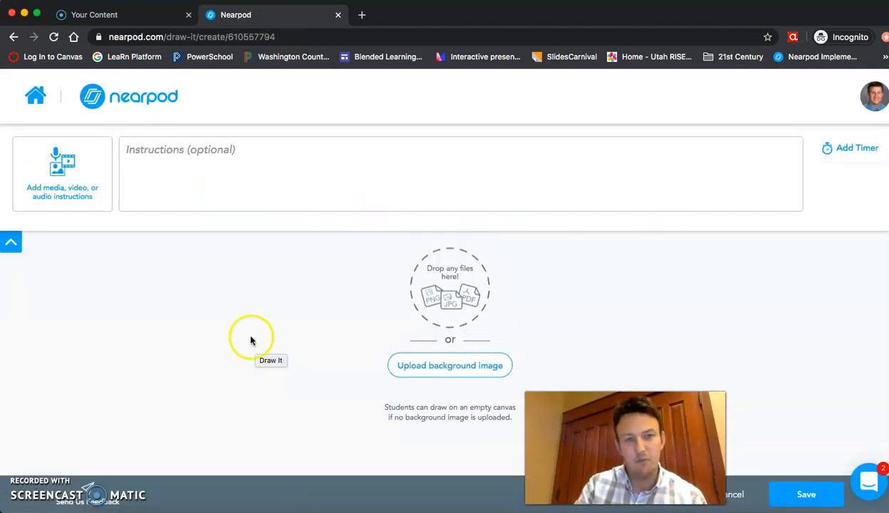
Upload the "Anatomy of a Teacher Centered Classroom" image from the Downloads folder as the drawing background and save the Draw It activity
left_click(419, 365)
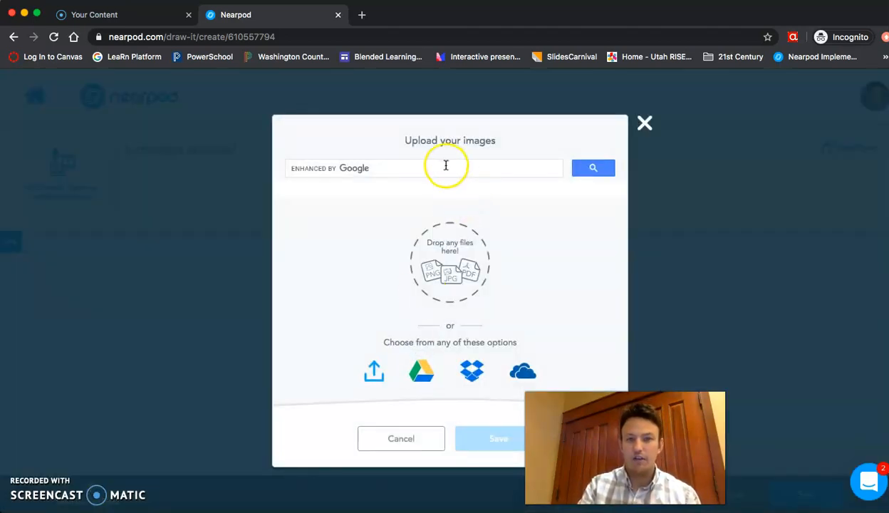
left_click(373, 369)
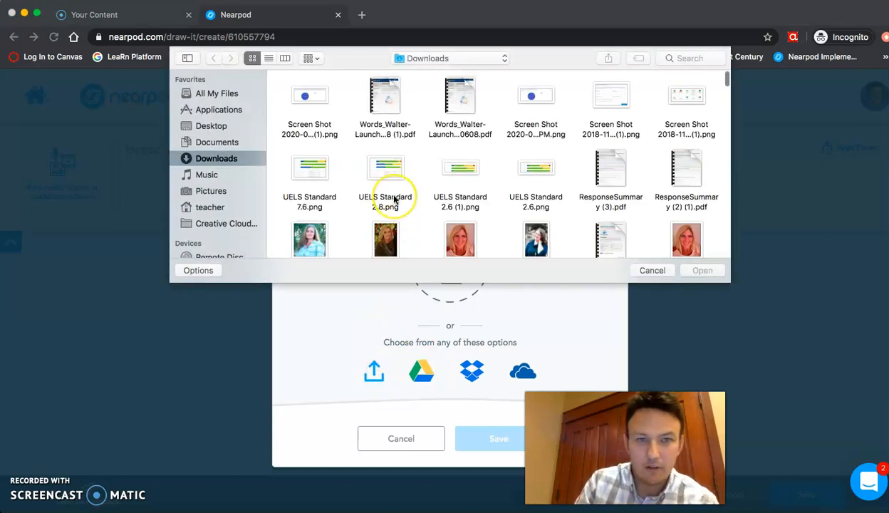
scroll(393, 200, "down", 2)
scroll(393, 200, "down", 10)
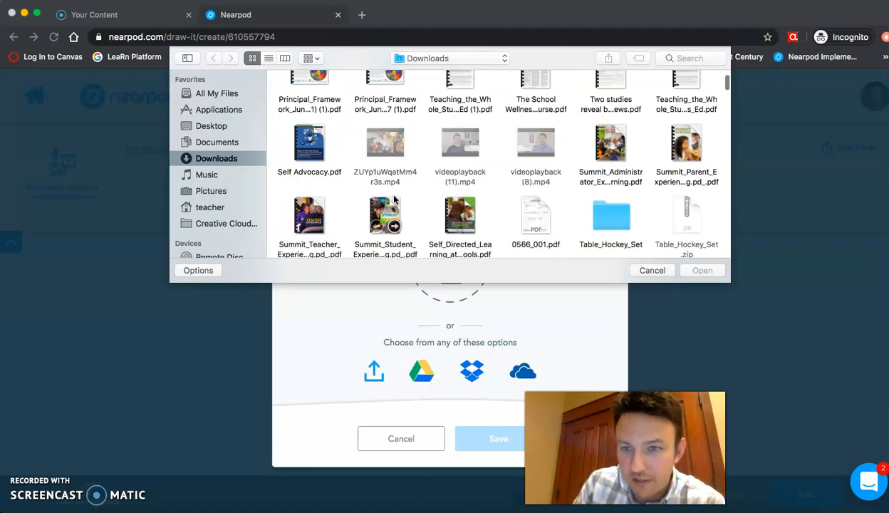
left_click(557, 168)
scroll(557, 171, "down", 1)
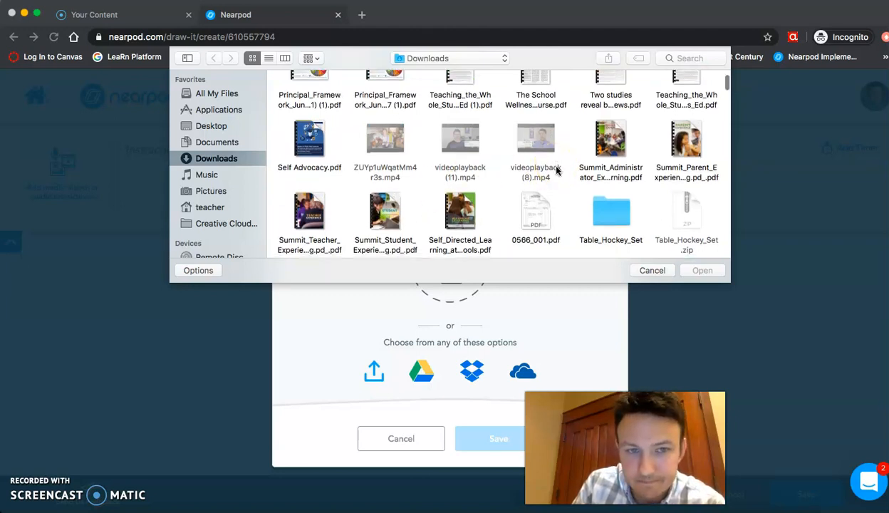
scroll(557, 169, "up", 1)
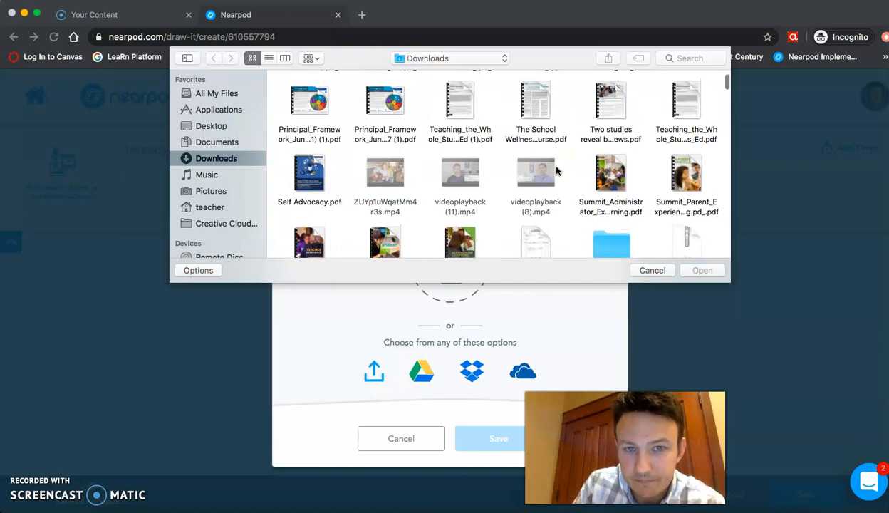
scroll(557, 170, "down", 6)
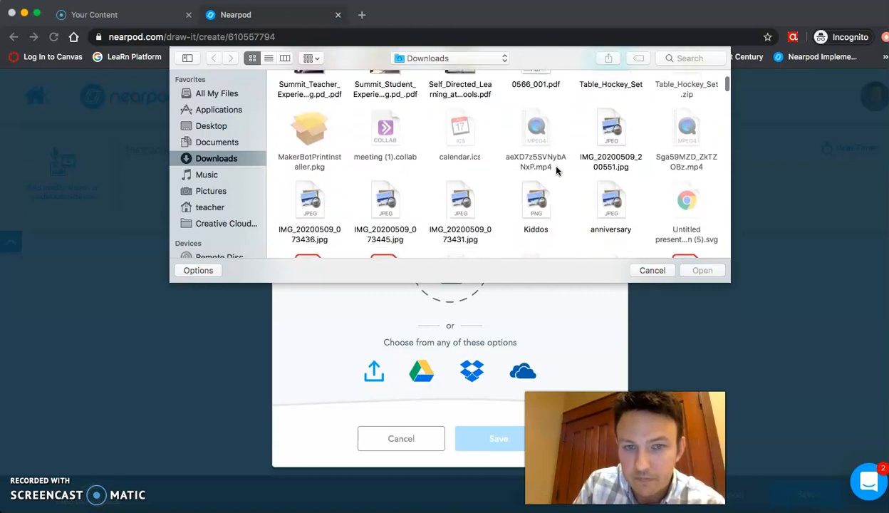
scroll(556, 169, "up", 6)
left_click(469, 141)
scroll(411, 123, "up", 3)
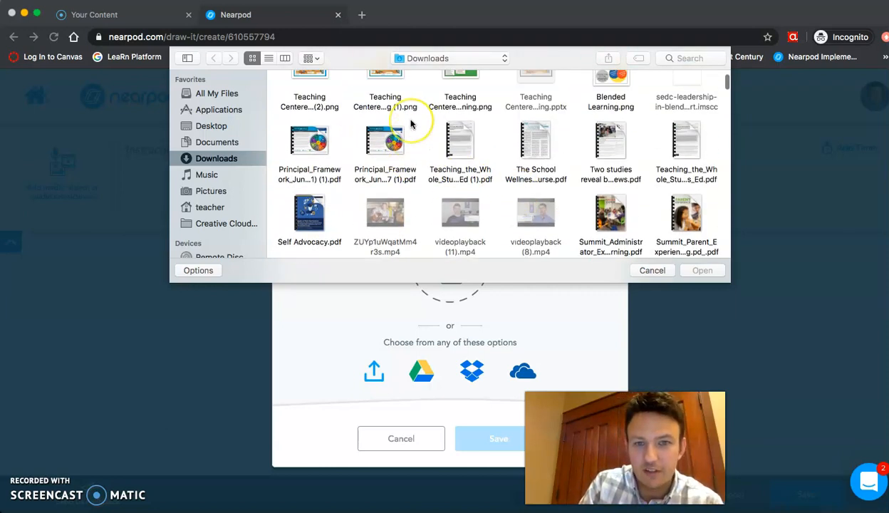
left_click(465, 134)
left_click(385, 126)
left_click(708, 272)
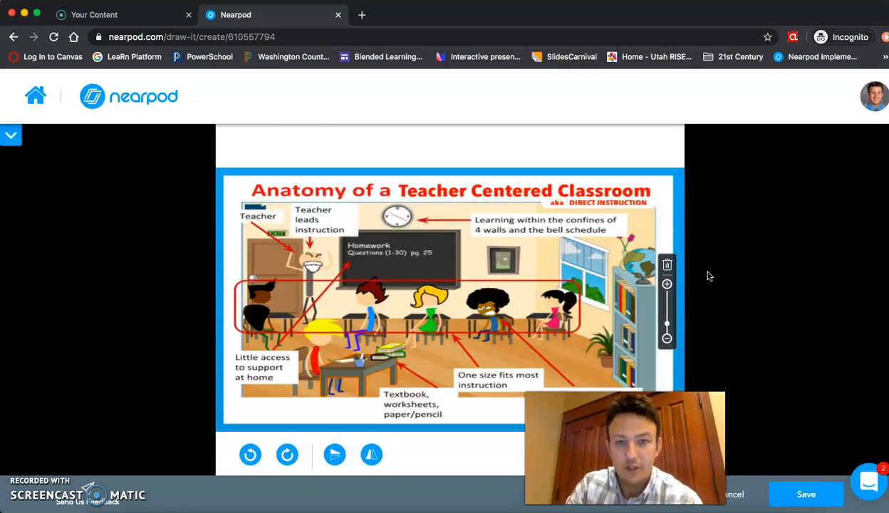
left_click(292, 245)
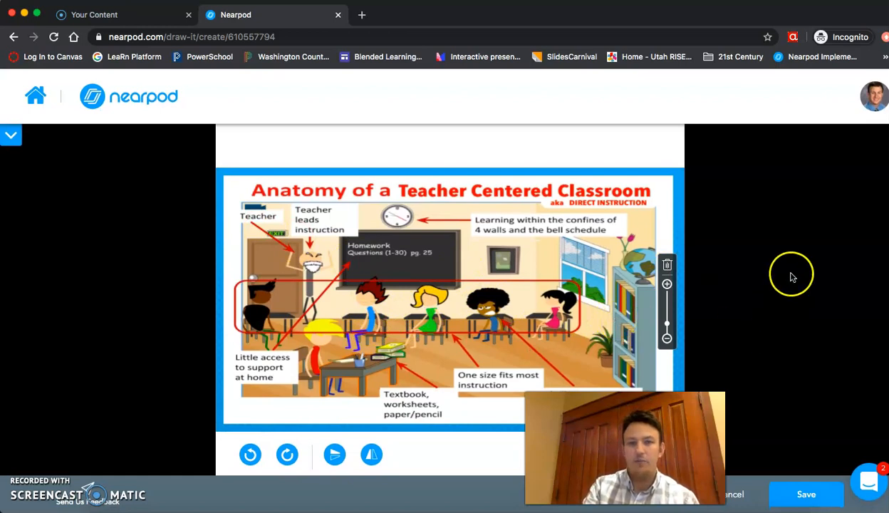
left_click(789, 496)
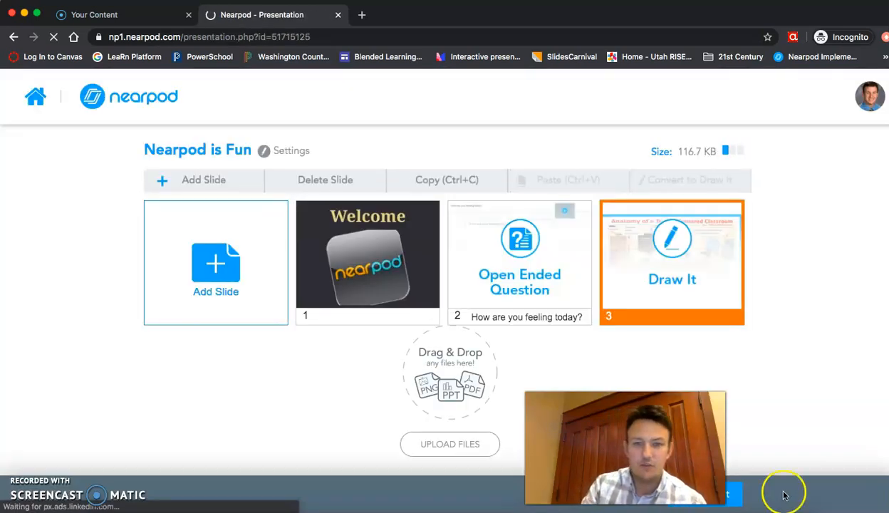
Add a Poll activity as a new slide after the Draw It activity
left_click(244, 277)
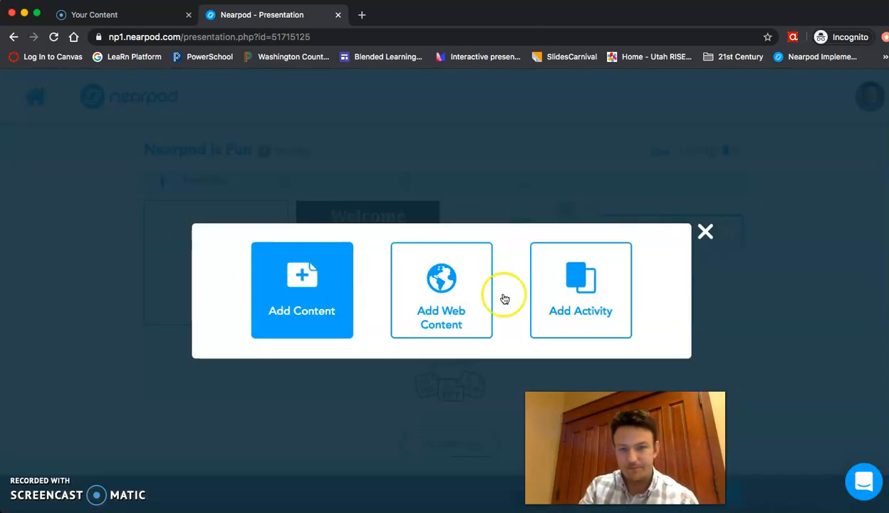
left_click(577, 301)
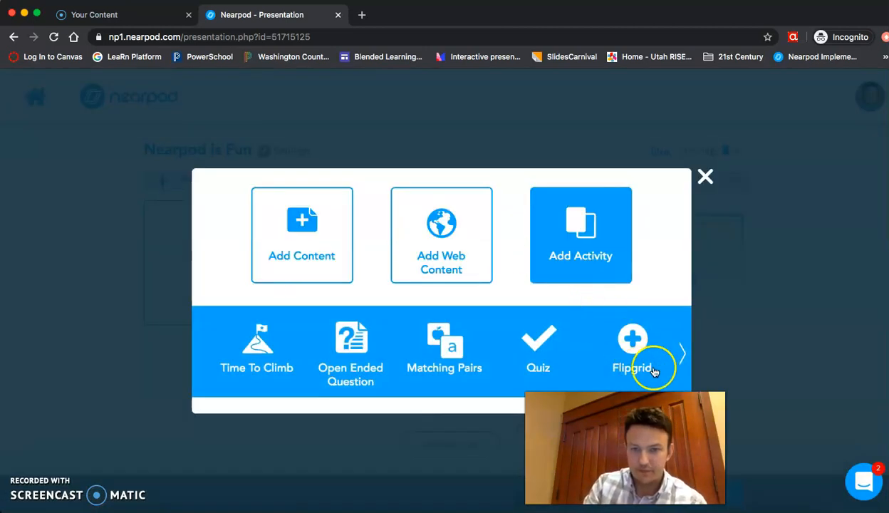
left_click(679, 354)
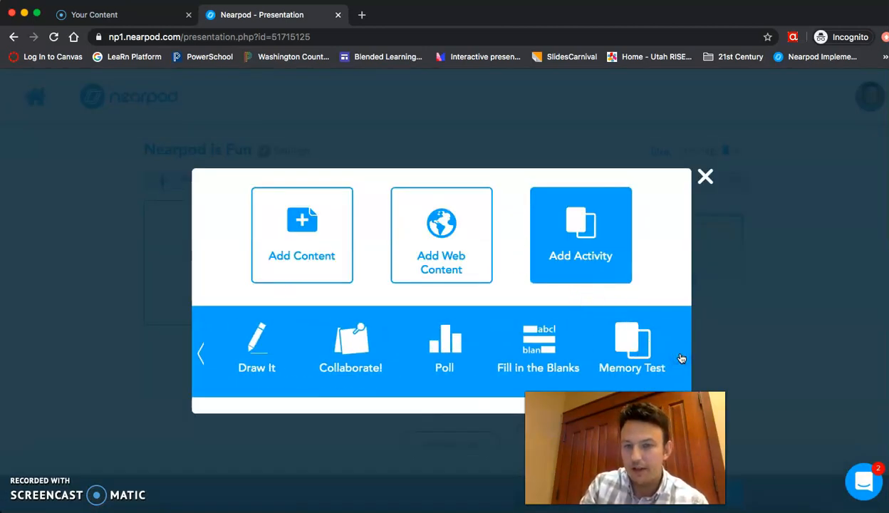
left_click(447, 343)
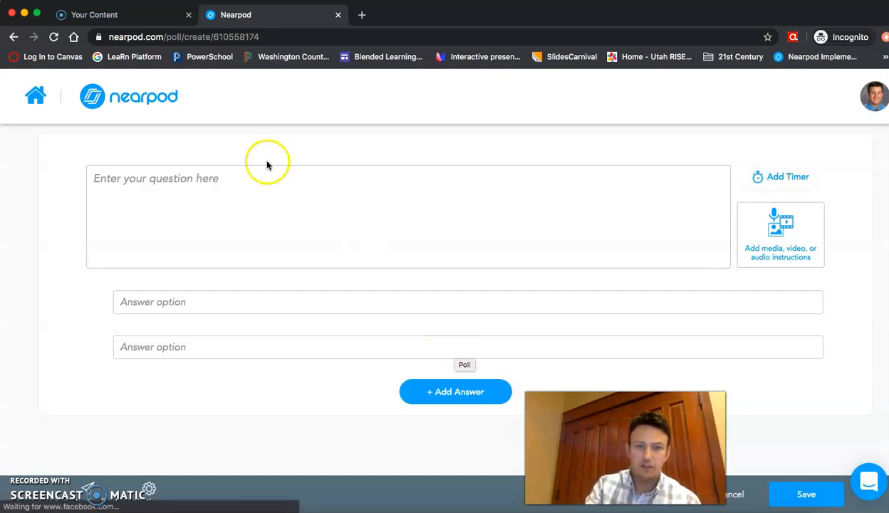
Enter the poll question "Rate your proficiency in this content" with "Master" and "Proficient" as the first two answer options
left_click(264, 188)
type("Ra")
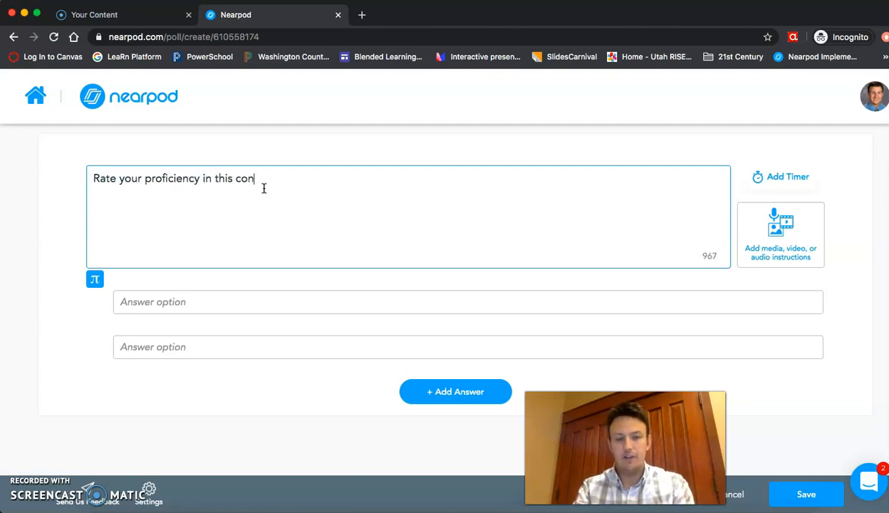
left_click(165, 302)
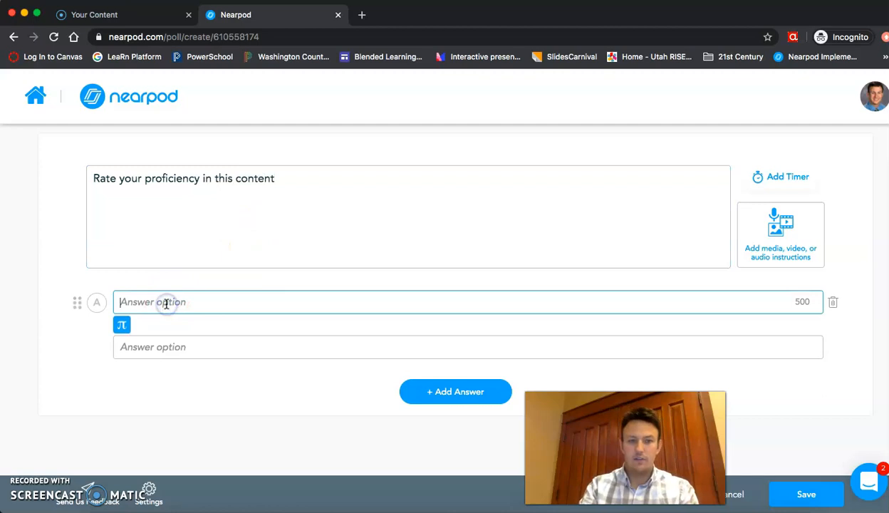
type("Master")
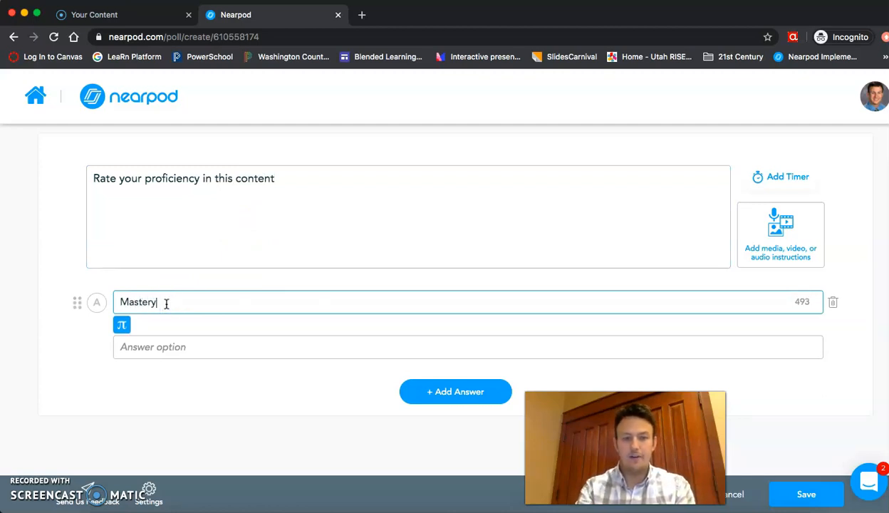
left_click(163, 349)
type("P")
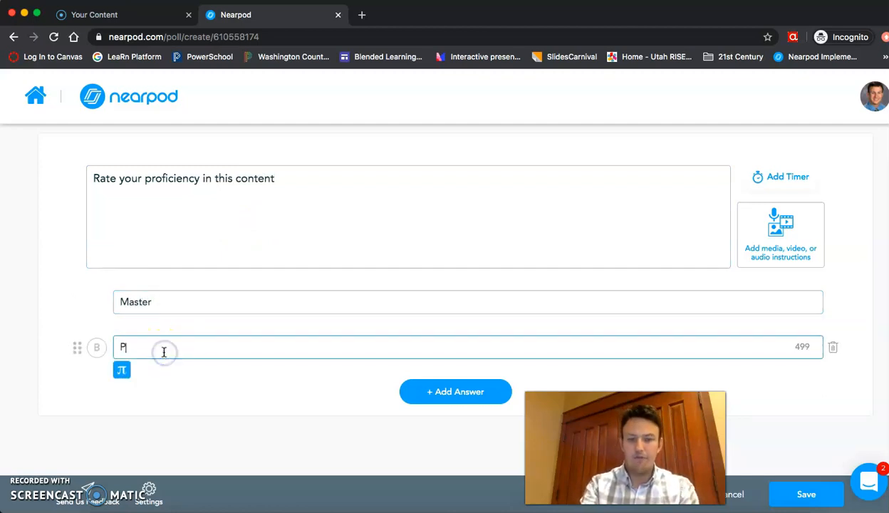
type("roficient")
Add three more poll answers: "Approaching", "Developing Understanding" and "Totally Lost!!!"
left_click(451, 391)
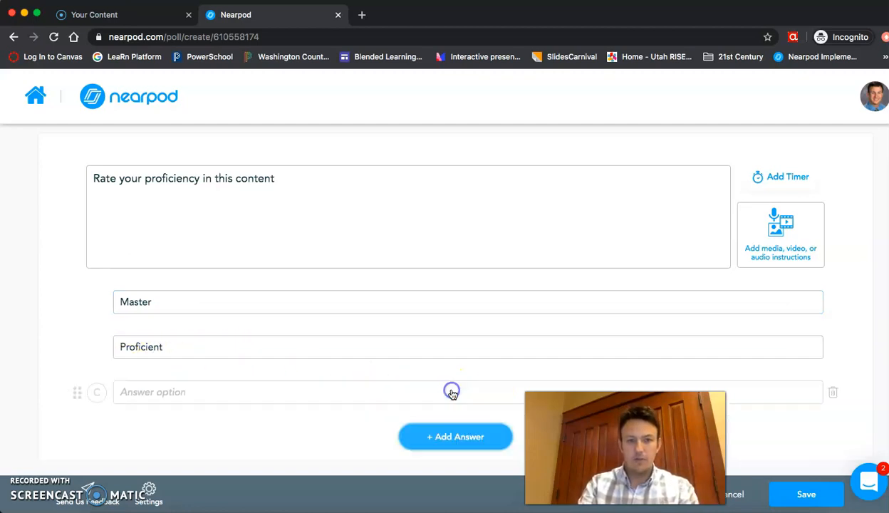
left_click(220, 388)
type("A")
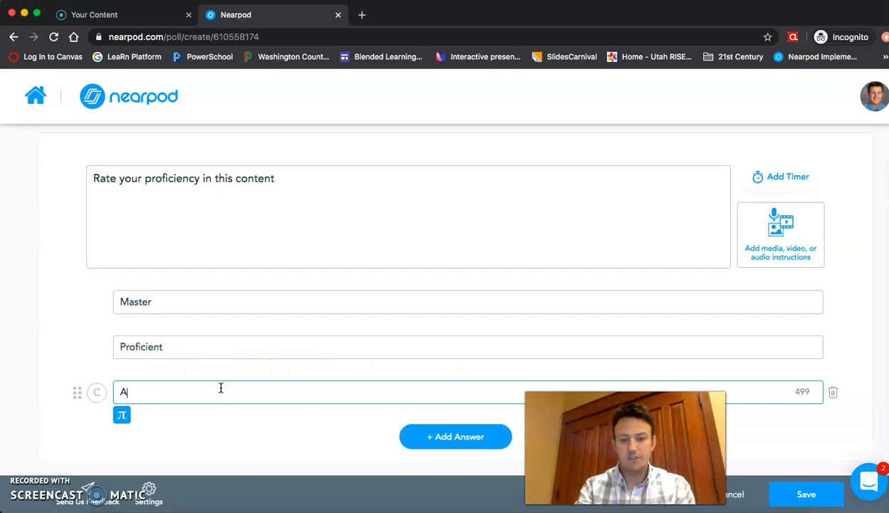
type("pproaching")
left_click(228, 393)
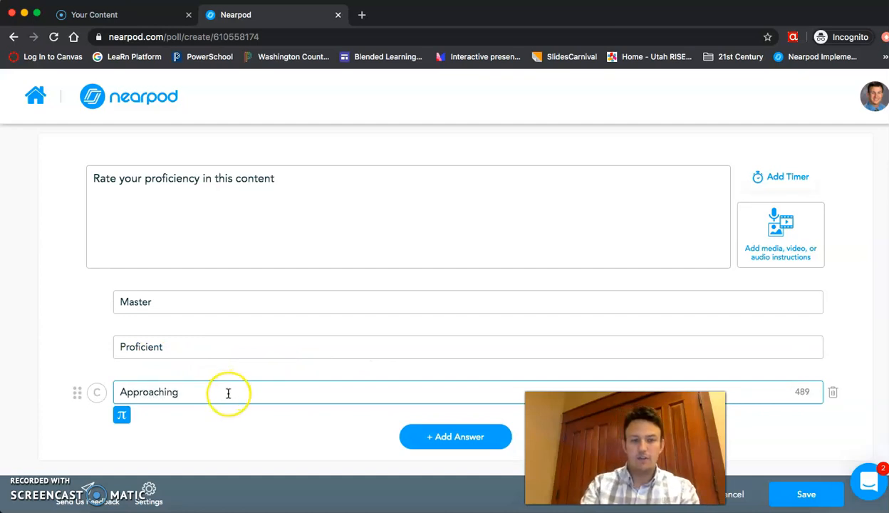
left_click(423, 436)
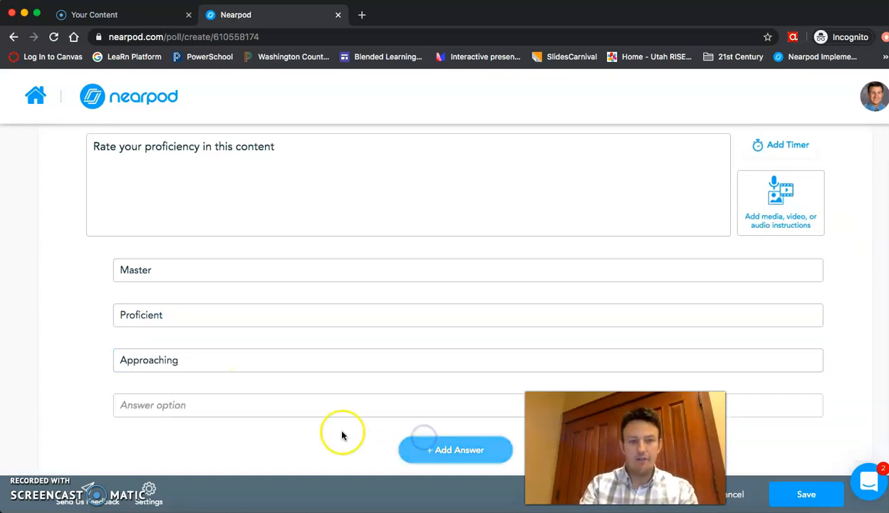
left_click(172, 410)
type("Developing Under")
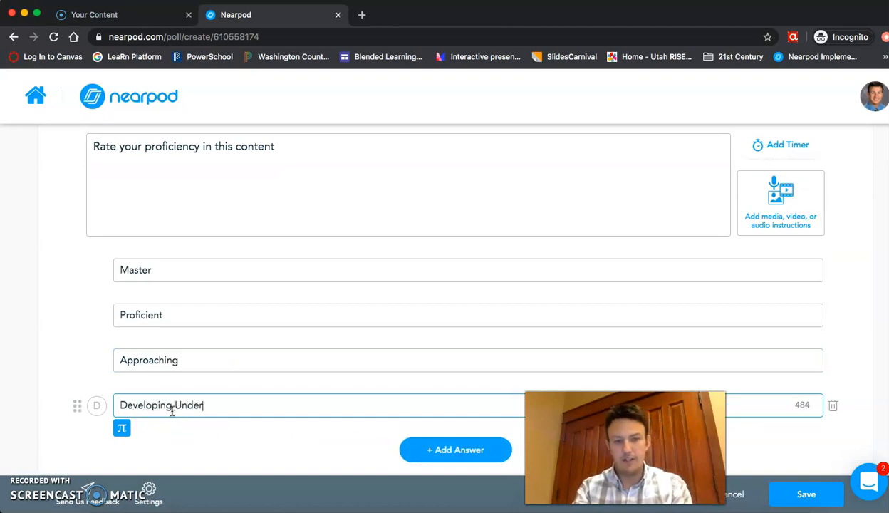
type("standing")
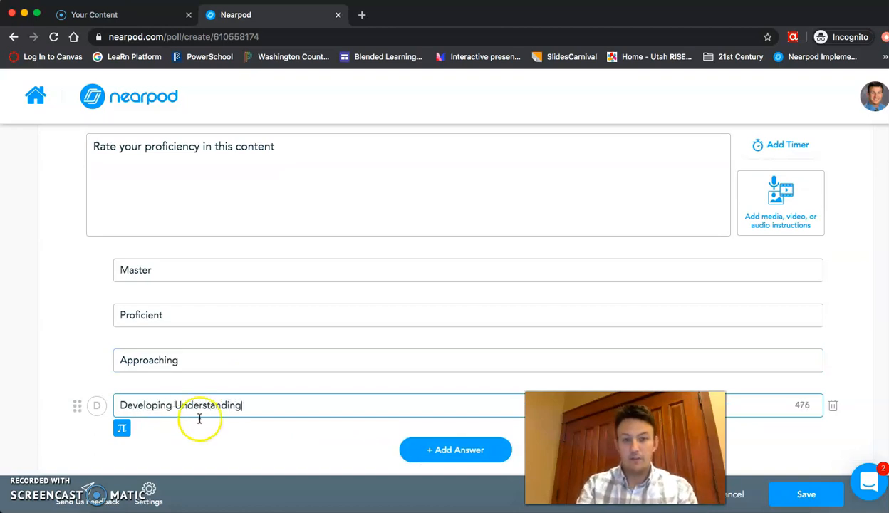
left_click(411, 443)
left_click(266, 406)
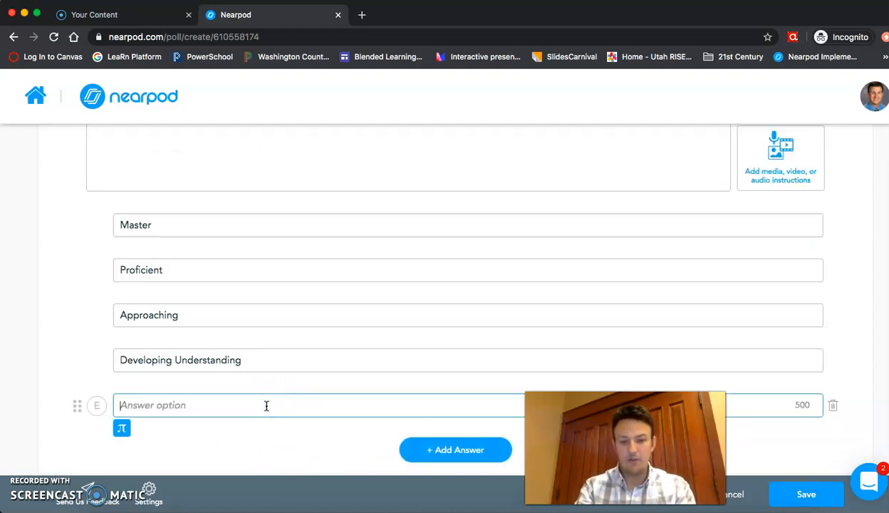
type("Totally Lost!!!")
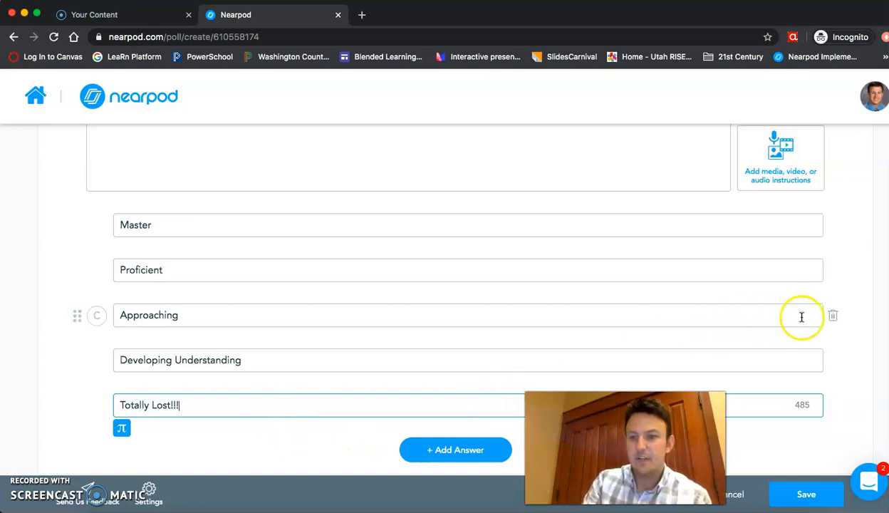
left_click(835, 354)
Add a 01:00 activity timer to the poll and save the activity
scroll(834, 311, "up", 2)
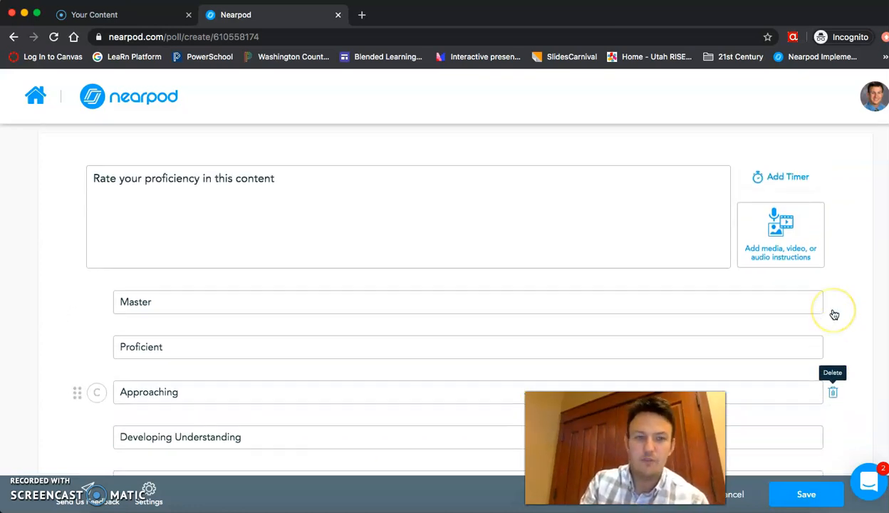
left_click(784, 182)
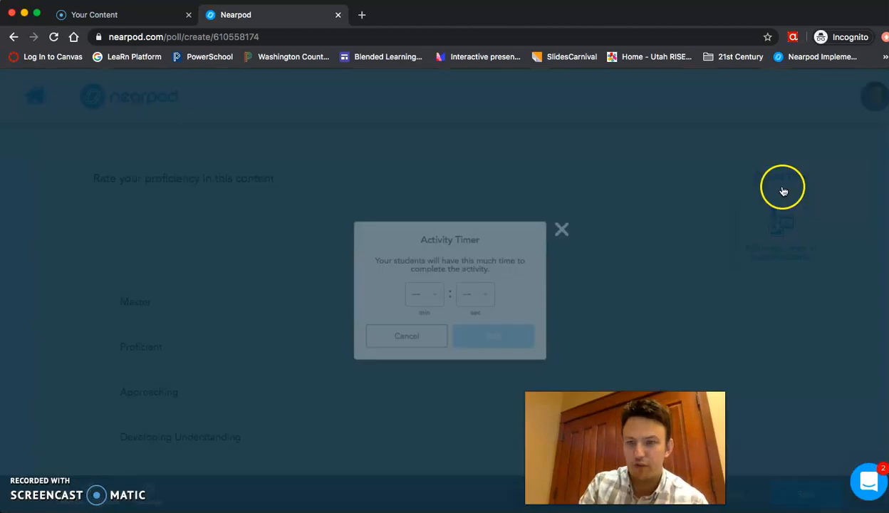
left_click(417, 304)
left_click(428, 340)
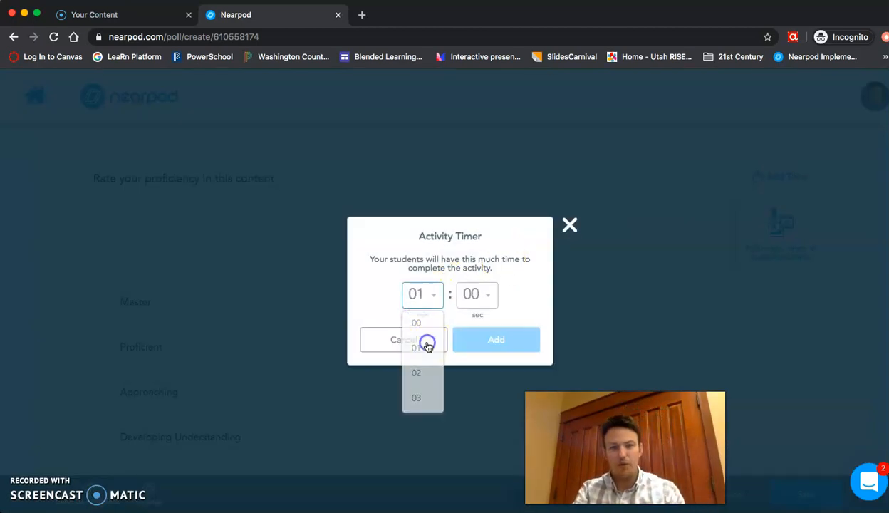
left_click(504, 339)
scroll(849, 321, "down", 2)
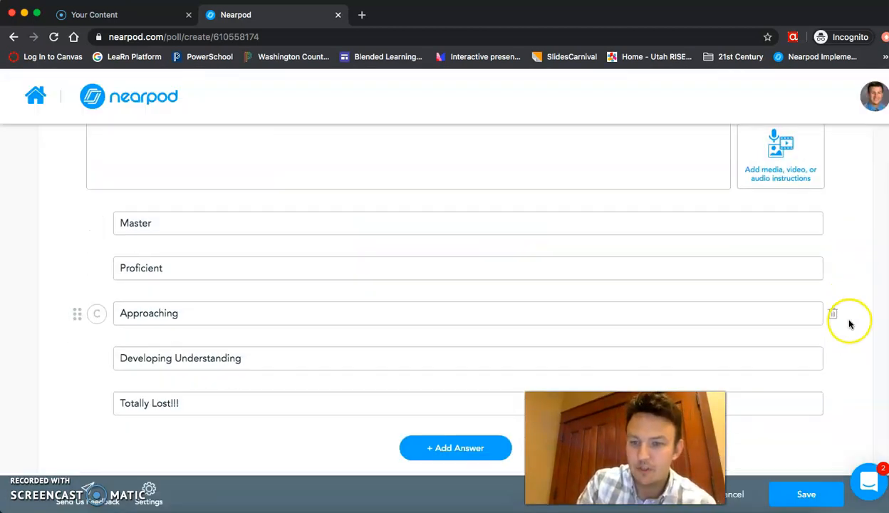
left_click(814, 495)
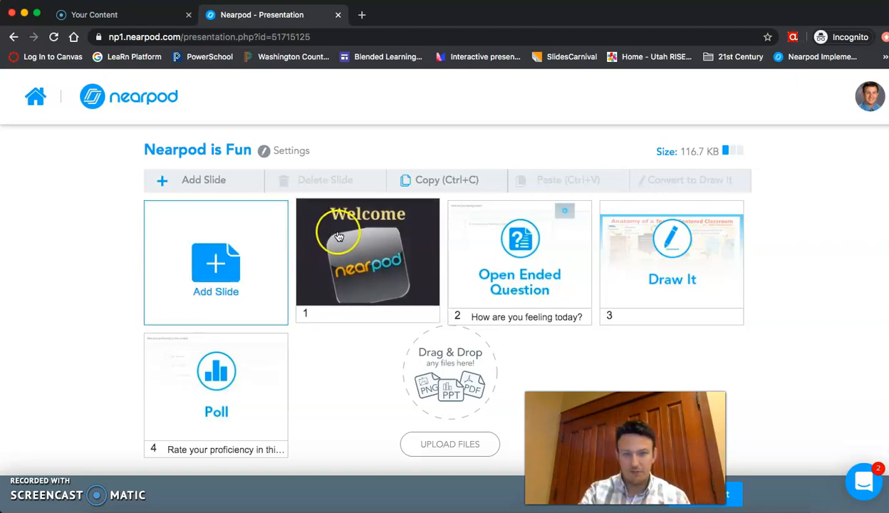
Select the Welcome slide, then save the "Nearpod is Fun" lesson and exit to My Library
left_click(317, 214)
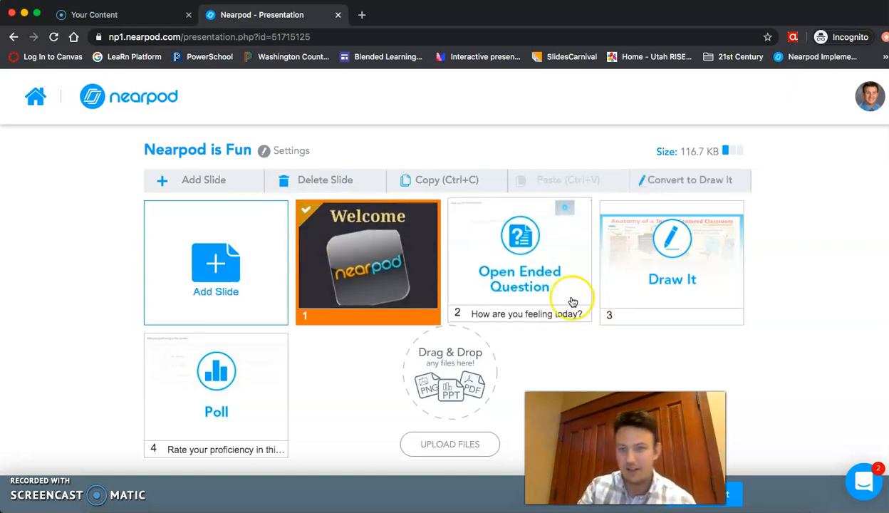
left_click(225, 186)
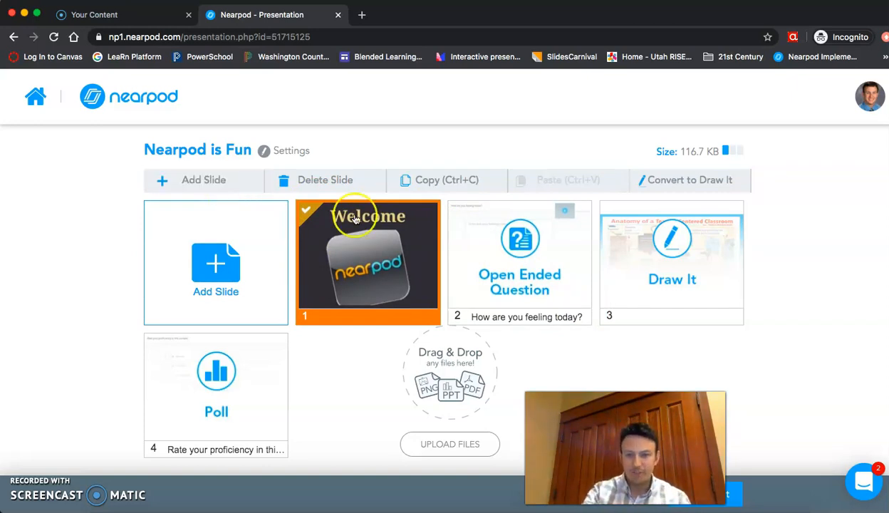
left_click(733, 493)
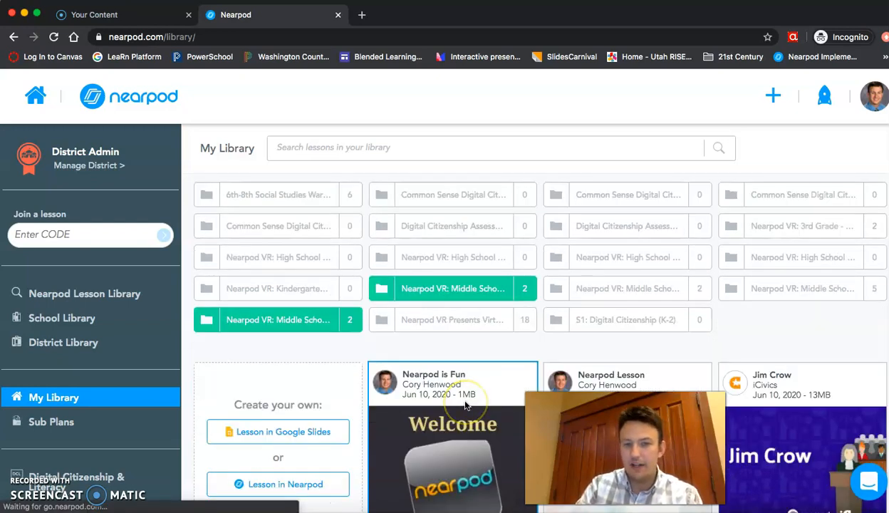
Examine the Live Lesson and Student-Paced launch options of the "Nearpod is Fun" lesson in My Library
scroll(456, 402, "down", 4)
mouse_move(452, 276)
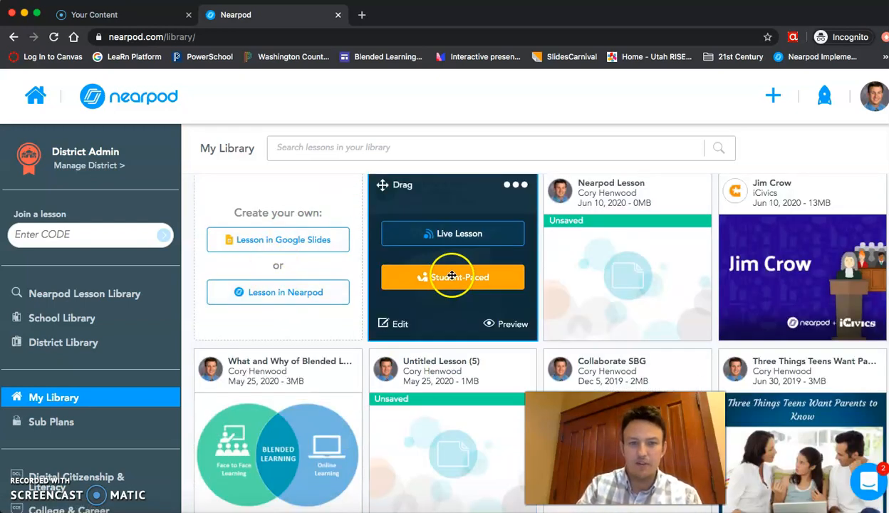
mouse_move(447, 232)
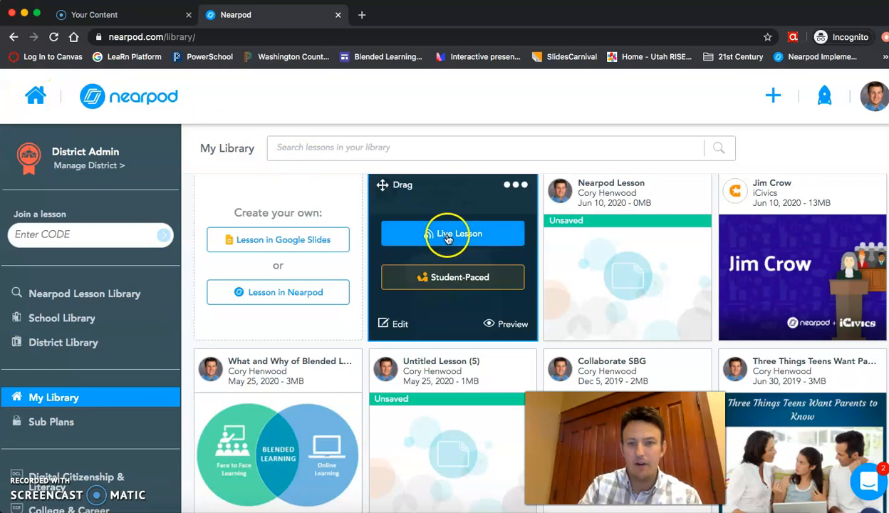
left_click(458, 279)
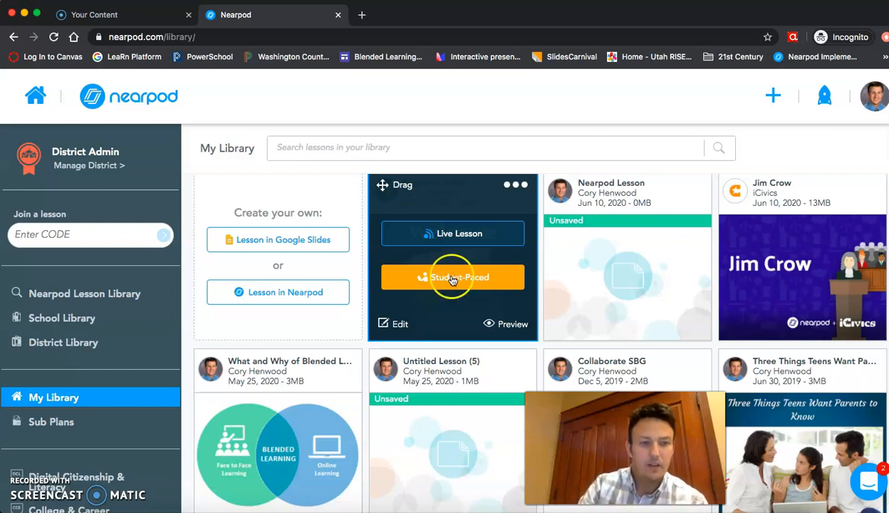
Open the Nearpod pricing page at nearpod.com/pricing
left_click(280, 38)
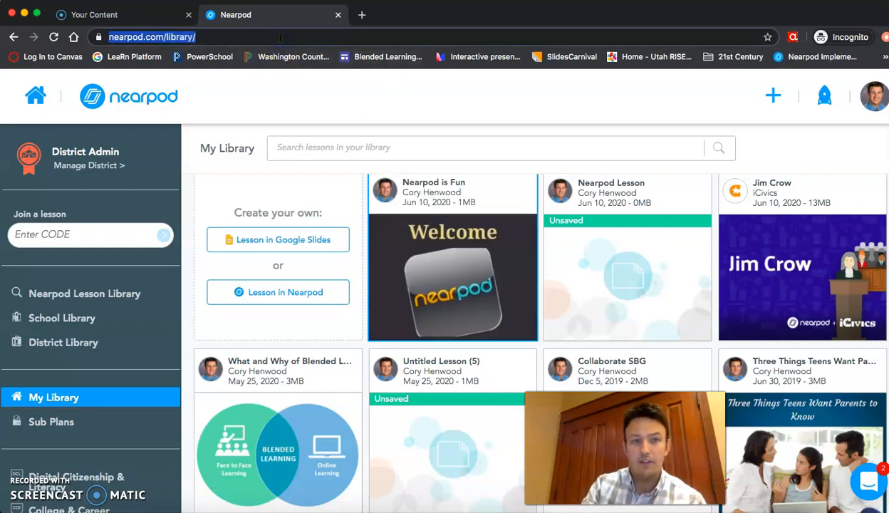
left_click(280, 38)
key("BackSpace")
key("BackSpace")
key("BackSpace")
key("BackSpace")
key("BackSpace")
key("BackSpace")
key("BackSpace")
key("BackSpace")
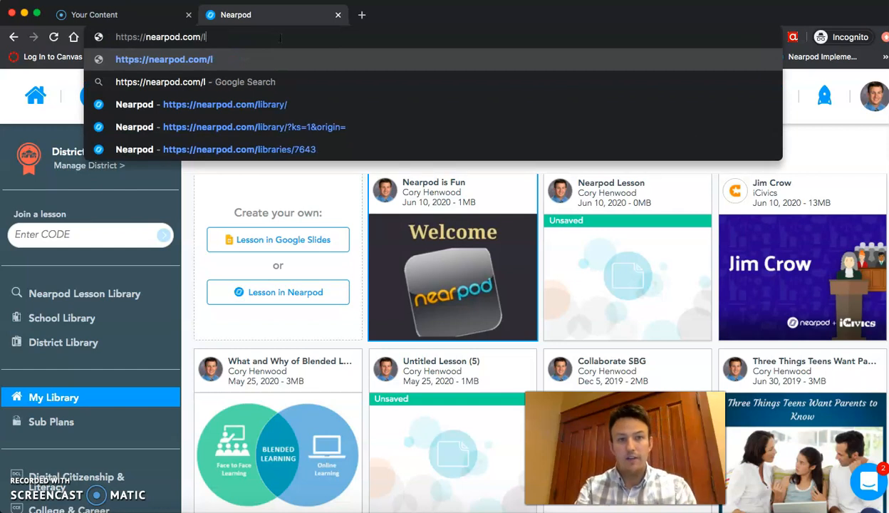
type("pricing")
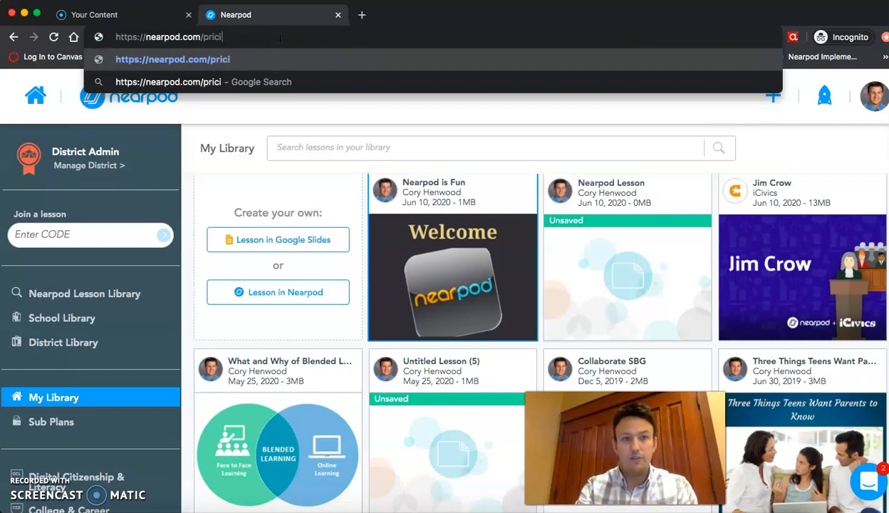
key("Return")
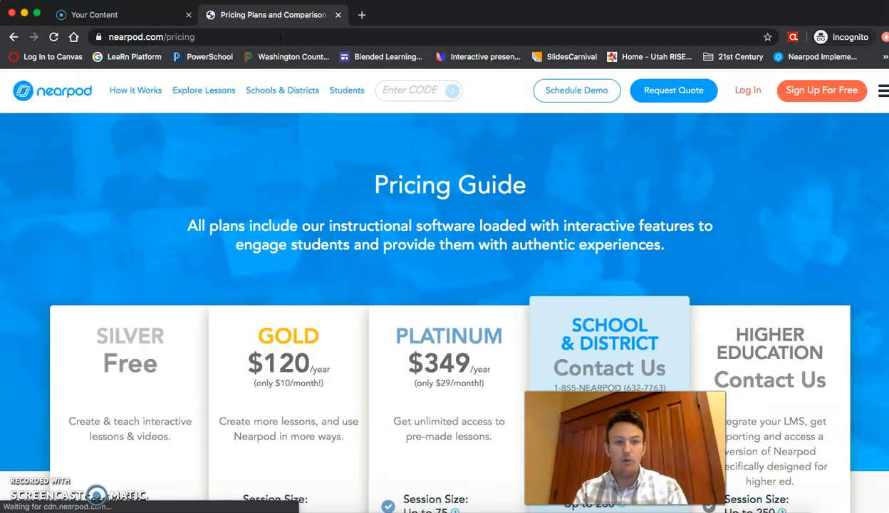
Review the pricing plans and the Silver plan's list of Basic Features, then close the list
scroll(258, 179, "down", 1)
scroll(259, 180, "down", 5)
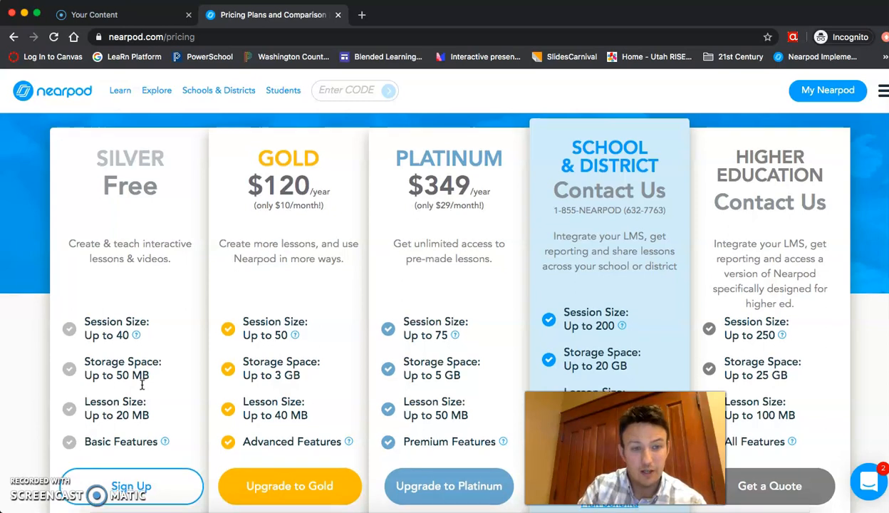
scroll(140, 385, "down", 1)
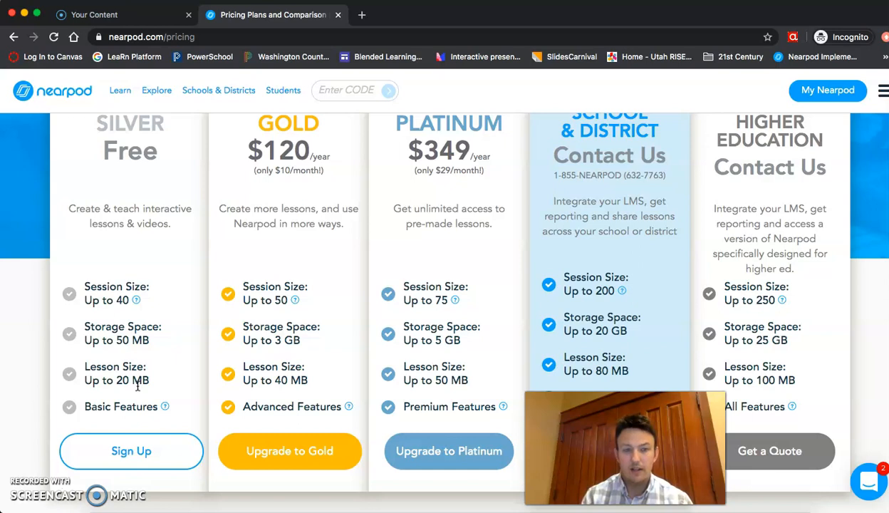
left_click(165, 406)
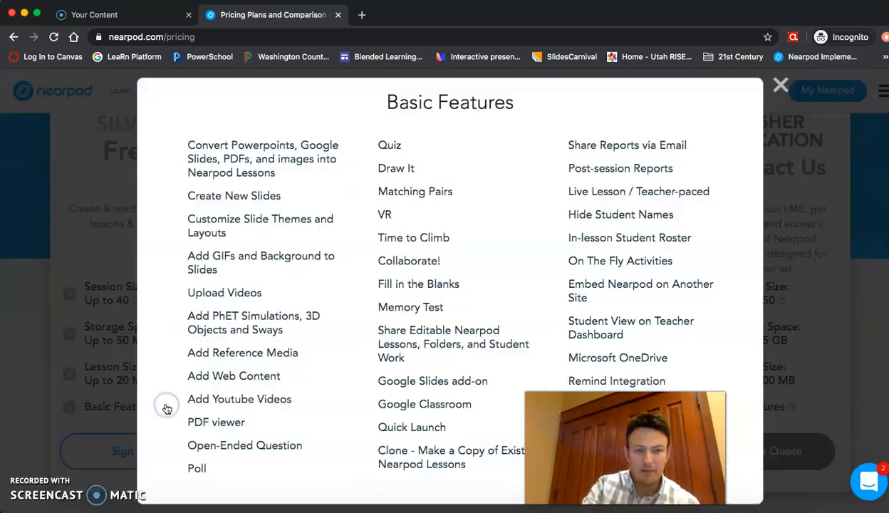
left_click(242, 246)
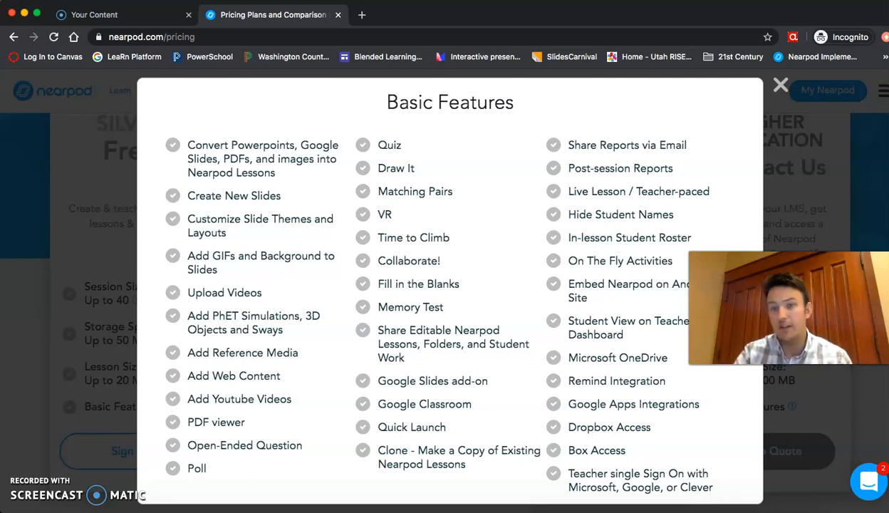
left_click(782, 87)
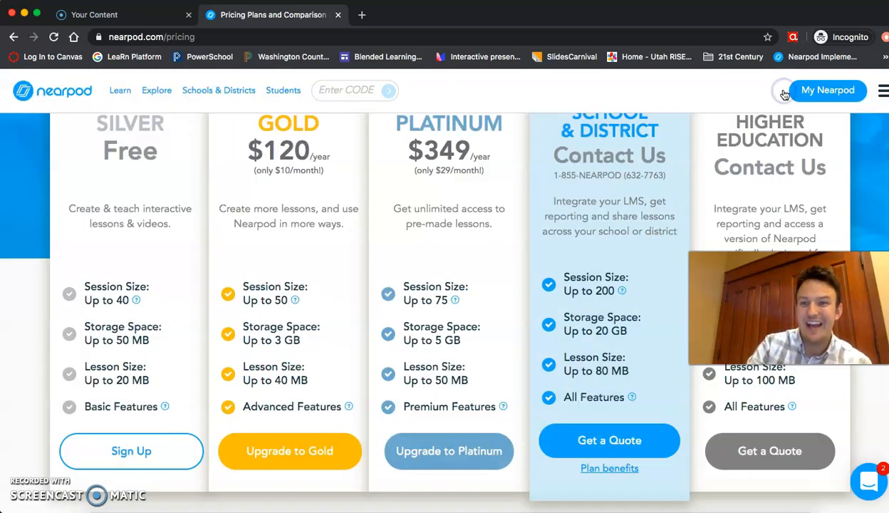